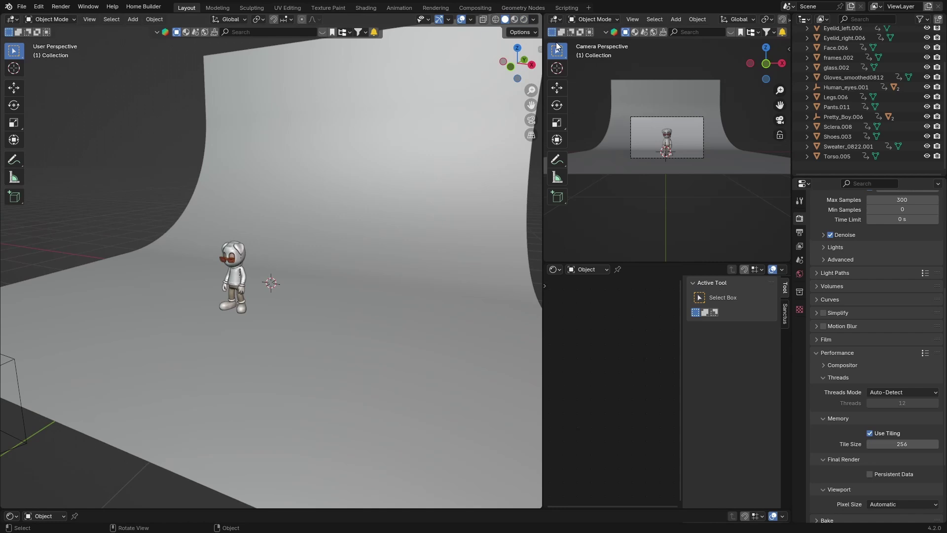
Delete the existing curved backdrop and add a new mesh plane at the scene origin.
{"action": "left_click", "coordinate": [403, 200]}
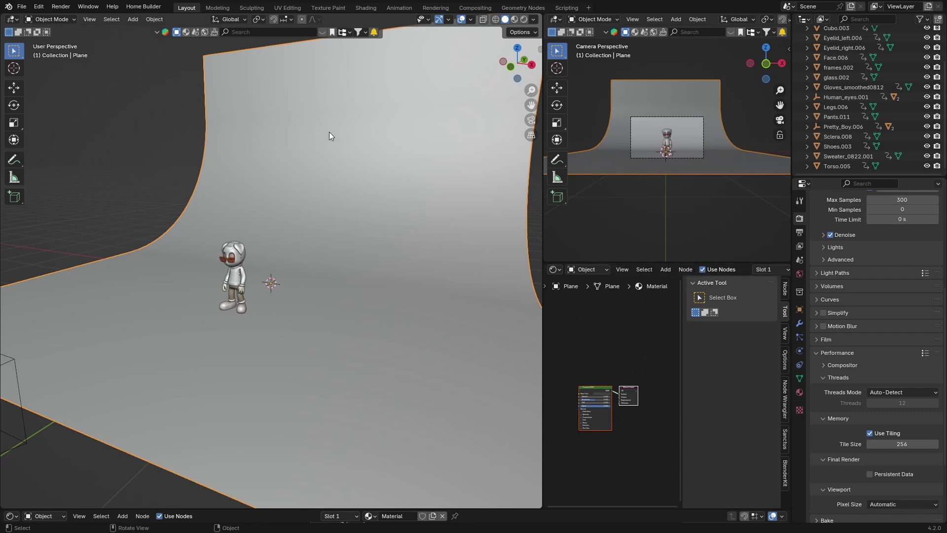
{"action": "key", "text": "Delete"}
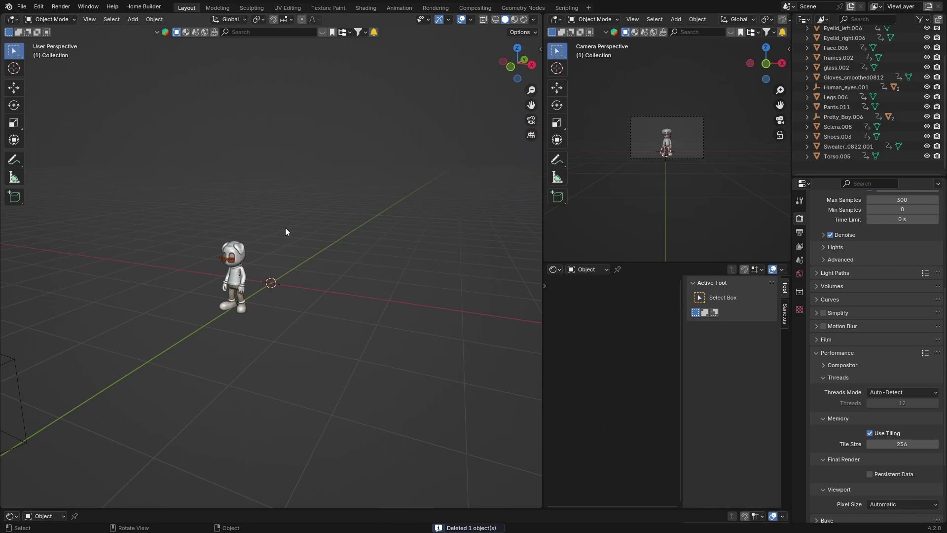
{"action": "middle_click_drag", "start_coordinate": [285, 226], "coordinate": [256, 230]}
{"action": "key", "text": "shift+a"}
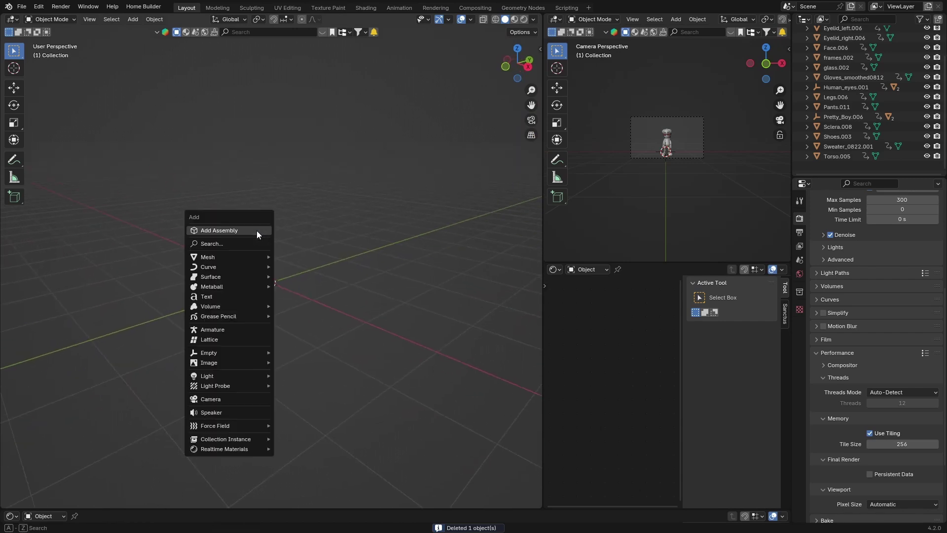
{"action": "mouse_move", "coordinate": [228, 257]}
{"action": "left_click", "coordinate": [296, 257]}
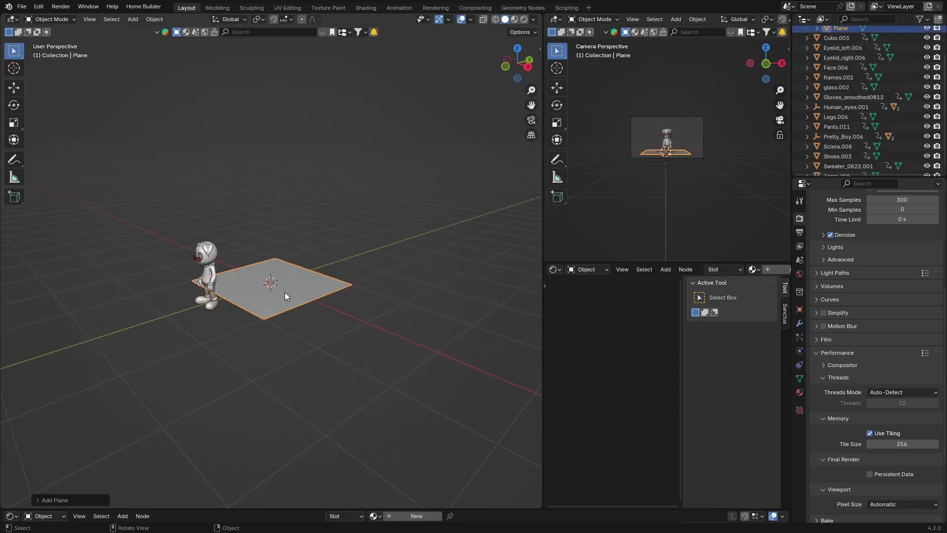
Scale the new plane uniformly to about 7.8 times its size as a large floor under the character.
{"action": "key", "text": "s"}
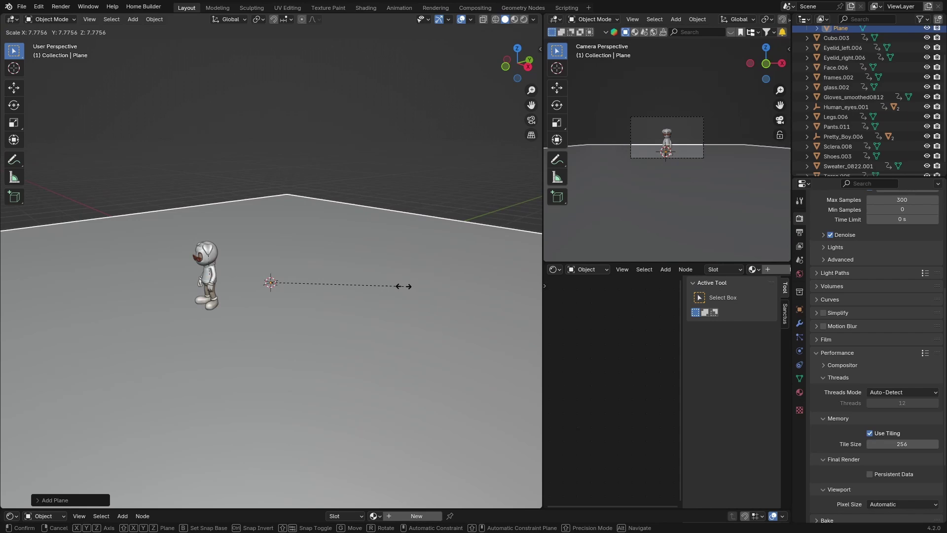
{"action": "left_click", "coordinate": [403, 286]}
{"action": "scroll", "coordinate": [262, 288], "scroll_direction": "down", "scroll_amount": 5}
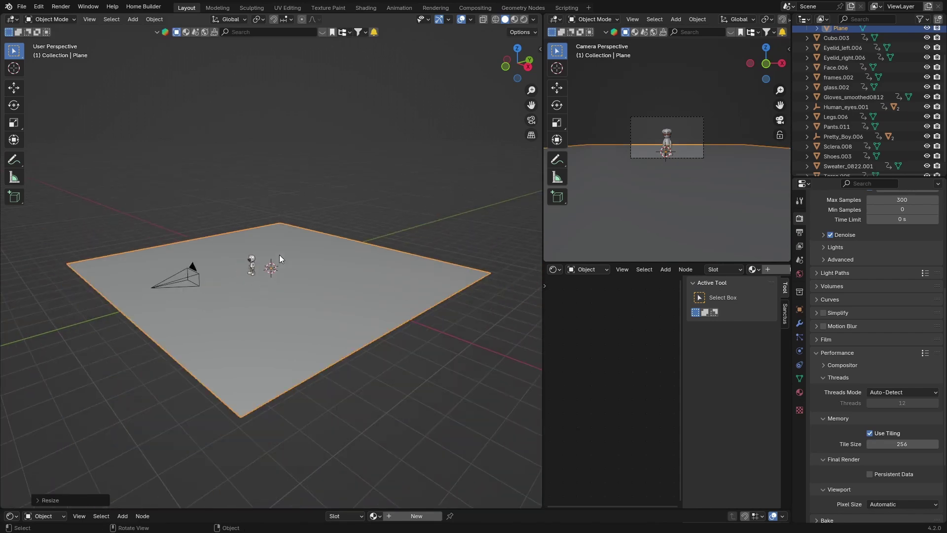
Extrude the floor plane's edge behind the character straight up along Z to form a tall back wall.
{"action": "key", "text": "Tab"}
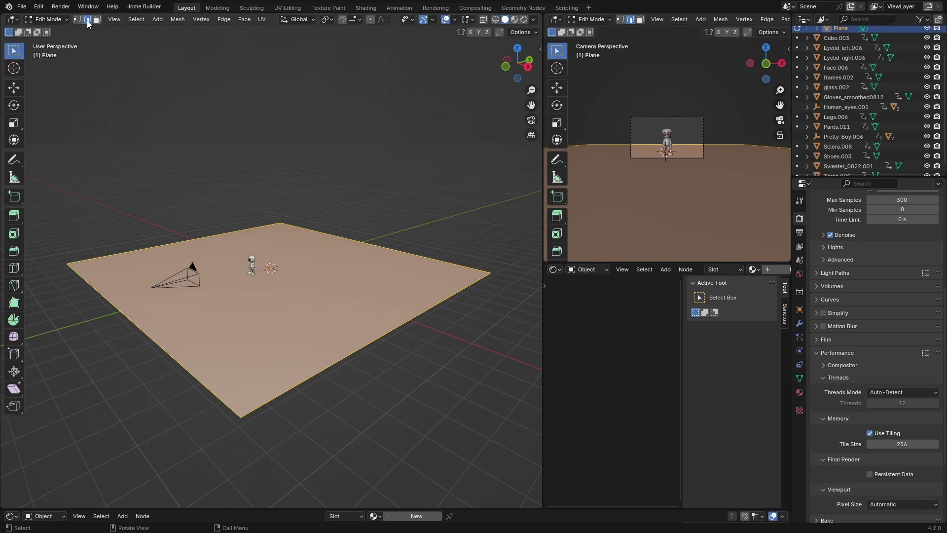
{"action": "left_click", "coordinate": [316, 231]}
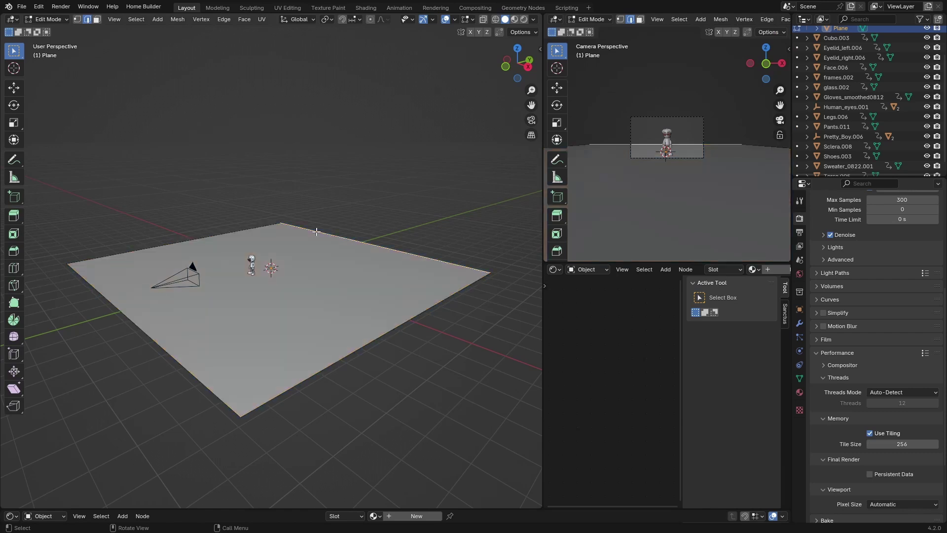
{"action": "key", "text": "e"}
{"action": "key", "text": "z"}
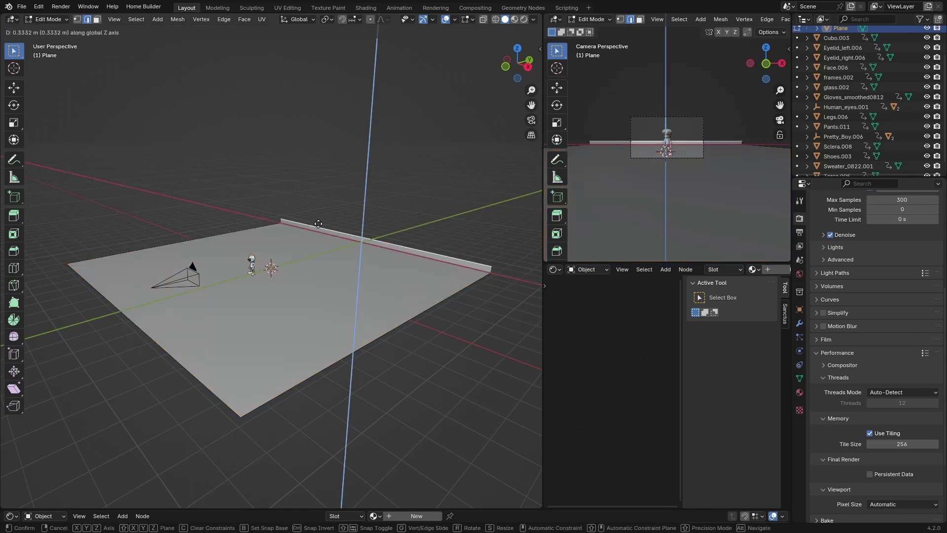
{"action": "left_click", "coordinate": [322, 68]}
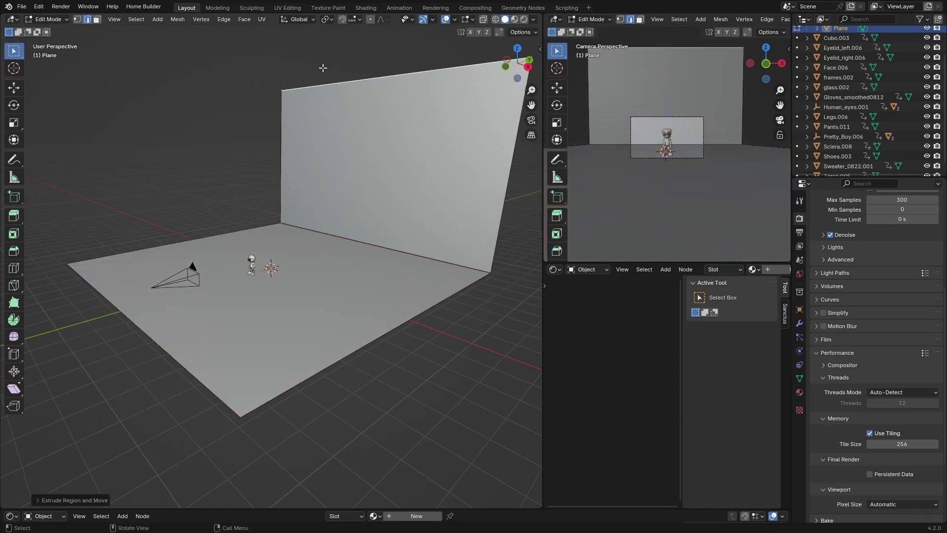
Bevel the edge between floor and back wall by about 0.3 m with many segments to form a smooth curve.
{"action": "left_click", "coordinate": [346, 239]}
{"action": "key", "text": "ctrl+b"}
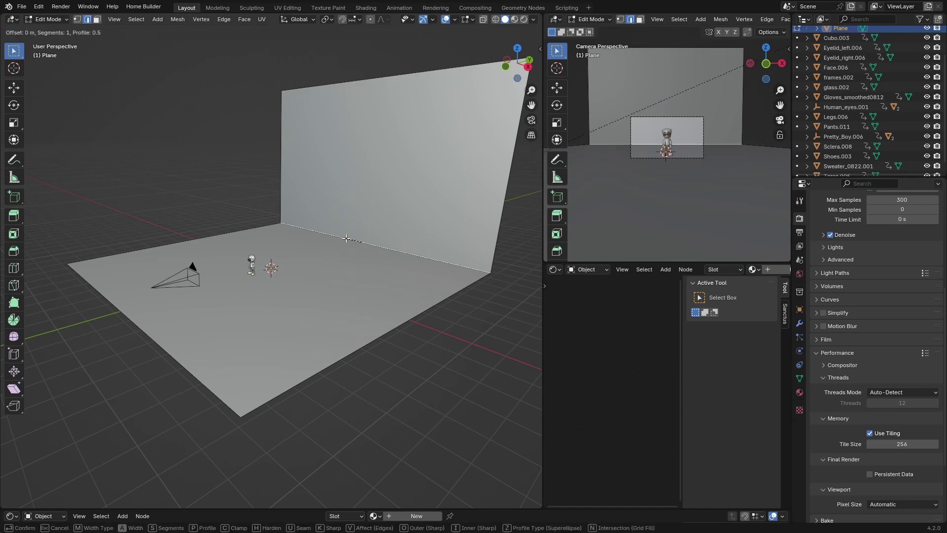
{"action": "left_click", "coordinate": [346, 245]}
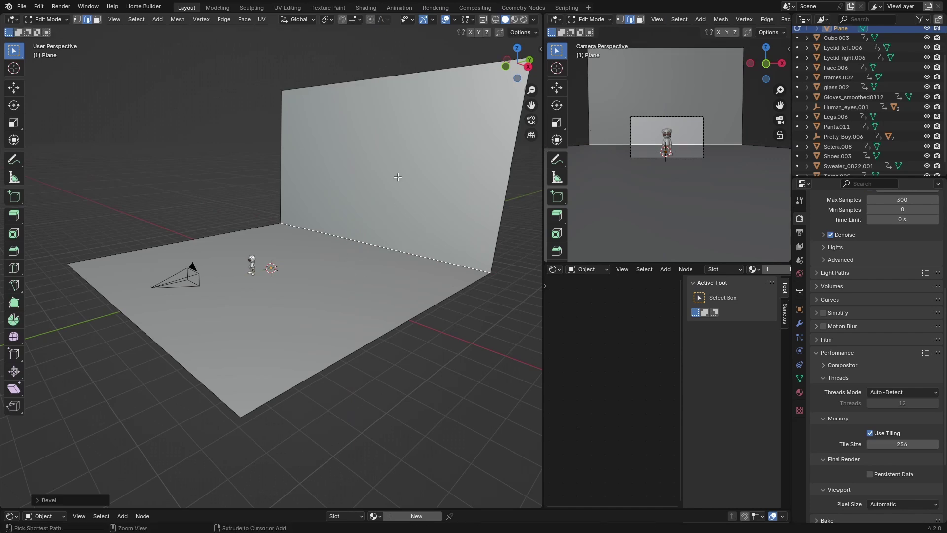
{"action": "key", "text": "ctrl+b"}
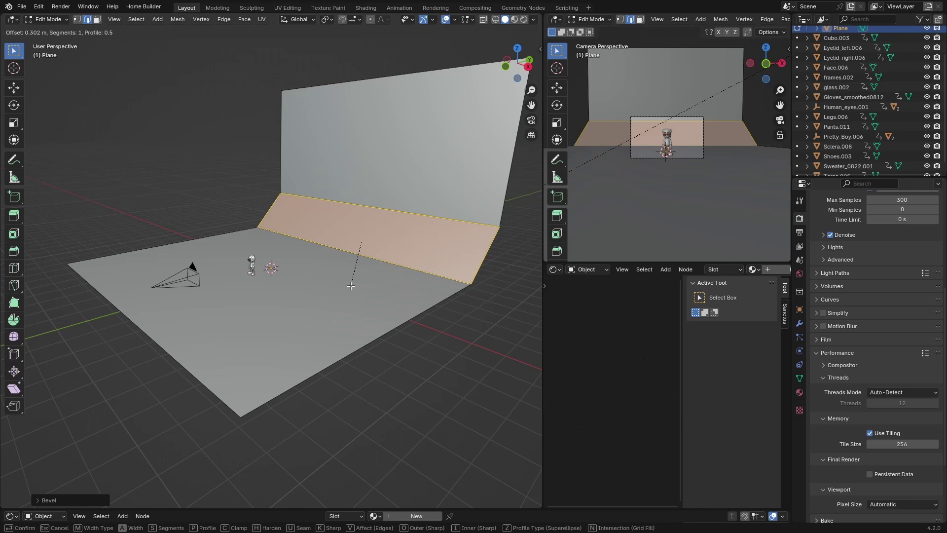
{"action": "scroll", "coordinate": [351, 281], "scroll_direction": "up", "scroll_amount": 10}
{"action": "left_click", "coordinate": [350, 285]}
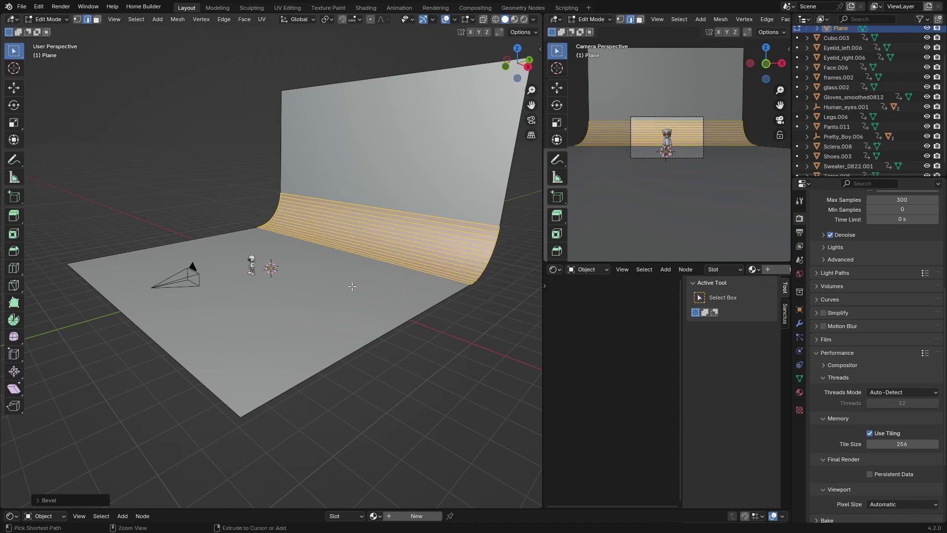
Return to Object Mode and apply Shade Smooth to the backdrop.
{"action": "key", "text": "Tab"}
{"action": "right_click", "coordinate": [347, 258]}
{"action": "left_click", "coordinate": [348, 259]}
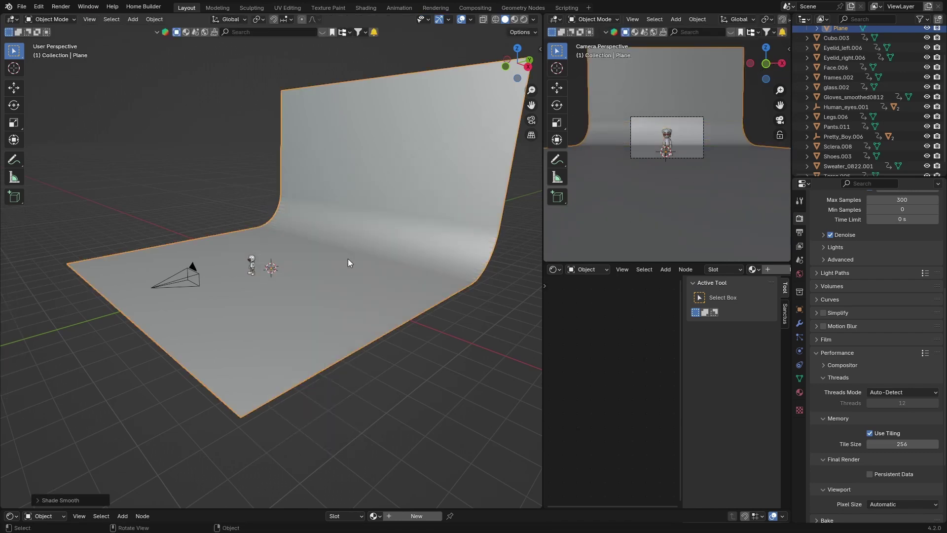
Inspect the backdrop from several distances and check the character's framing through the camera.
{"action": "scroll", "coordinate": [378, 224], "scroll_direction": "up", "scroll_amount": 2}
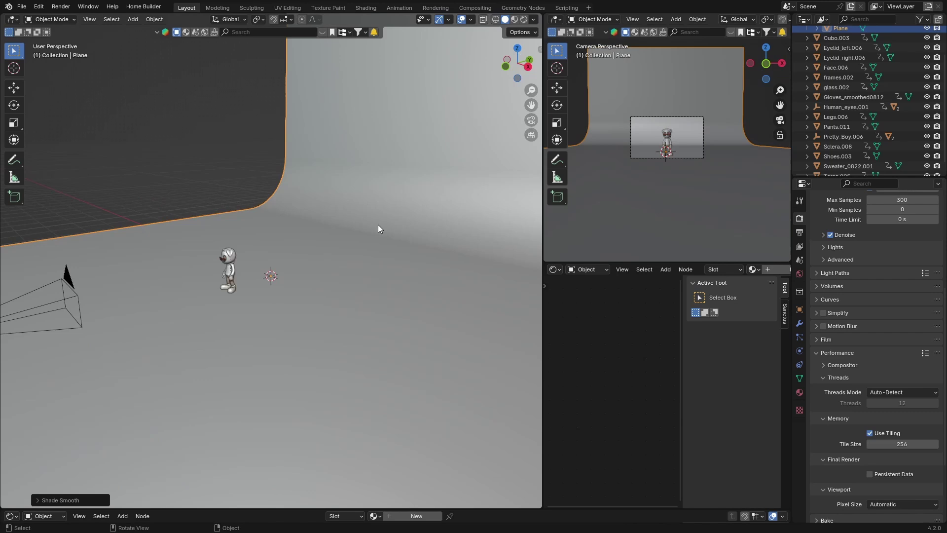
{"action": "scroll", "coordinate": [378, 224], "scroll_direction": "down", "scroll_amount": 8}
{"action": "scroll", "coordinate": [291, 263], "scroll_direction": "up", "scroll_amount": 10}
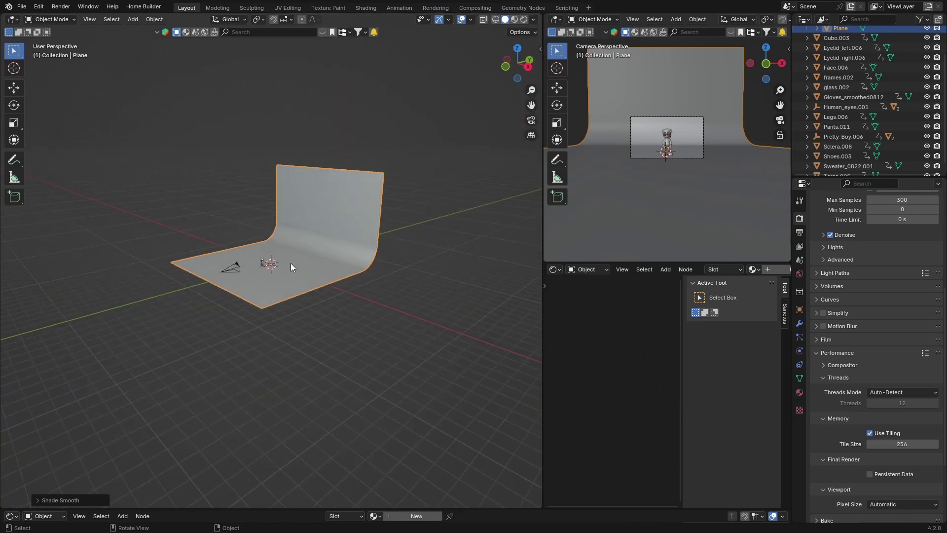
{"action": "scroll", "coordinate": [291, 266], "scroll_direction": "down", "scroll_amount": 5}
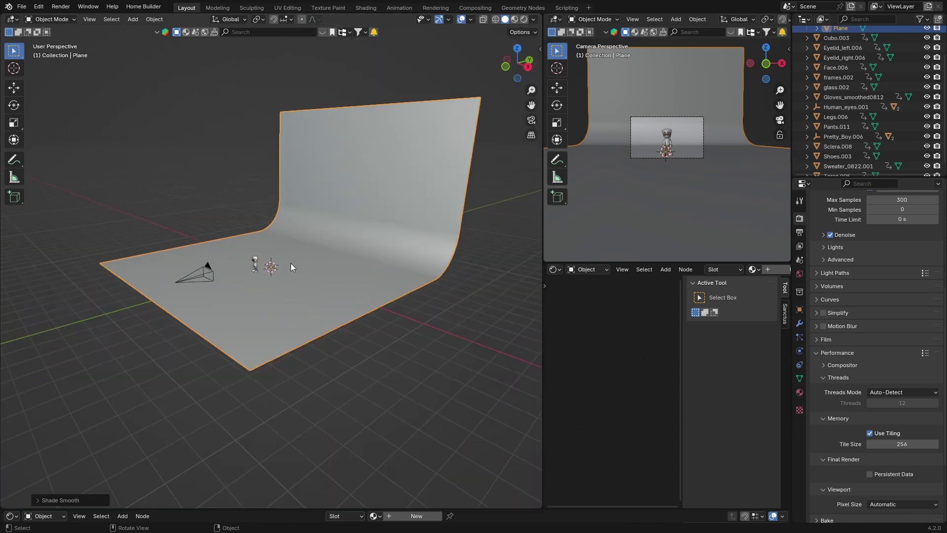
{"action": "middle_click_drag", "start_coordinate": [260, 325], "coordinate": [326, 323]}
{"action": "left_click", "coordinate": [531, 120]}
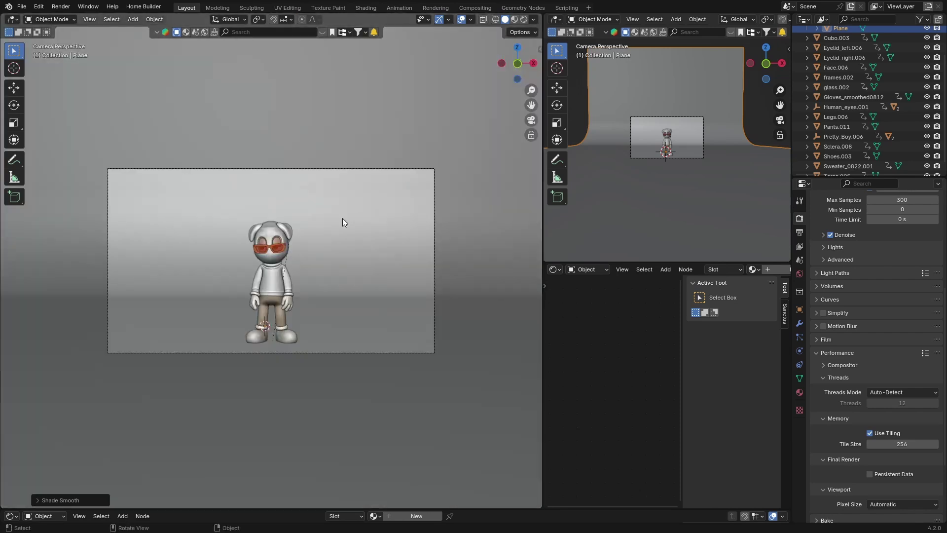
{"action": "scroll", "coordinate": [259, 267], "scroll_direction": "up", "scroll_amount": 3}
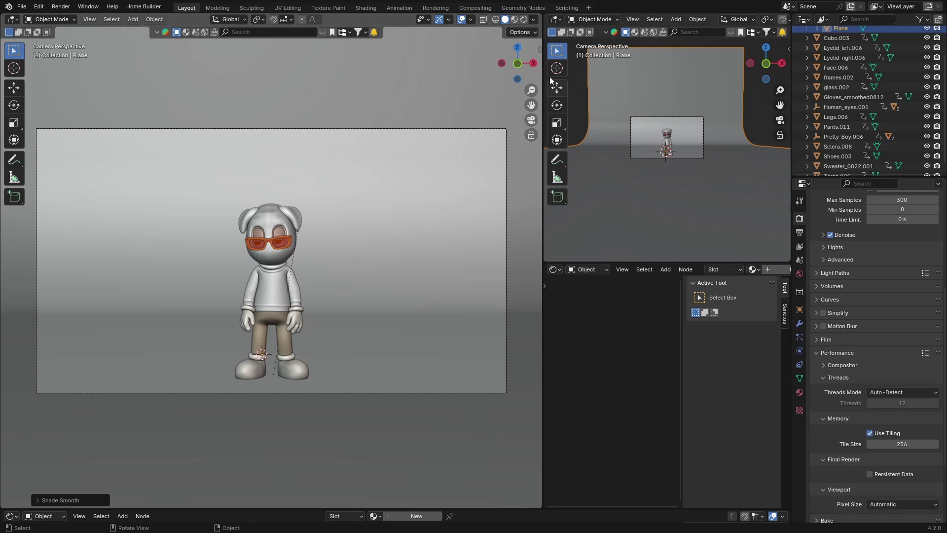
Preview the camera view in rendered shading, check the world background settings, and return to solid shading.
{"action": "left_click", "coordinate": [526, 22]}
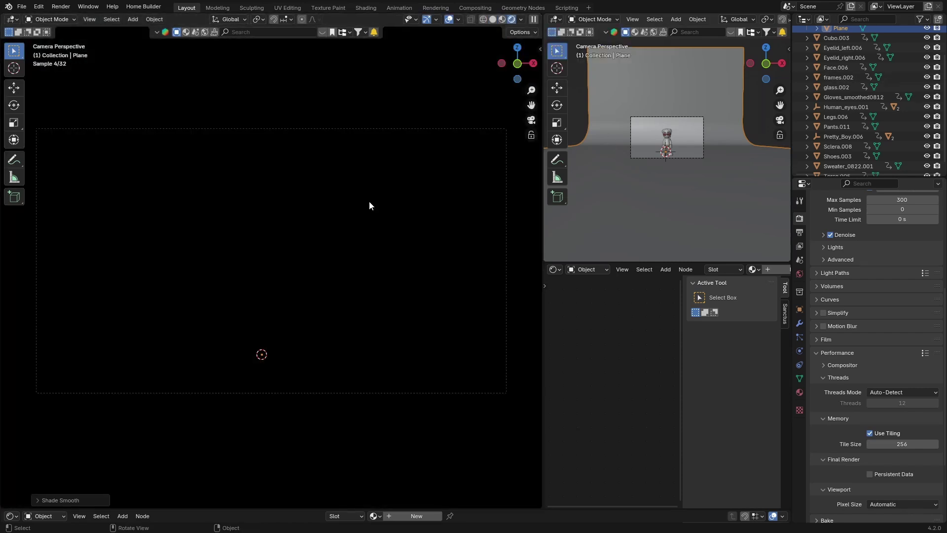
{"action": "left_click", "coordinate": [799, 273]}
{"action": "scroll", "coordinate": [835, 268], "scroll_direction": "up", "scroll_amount": 8}
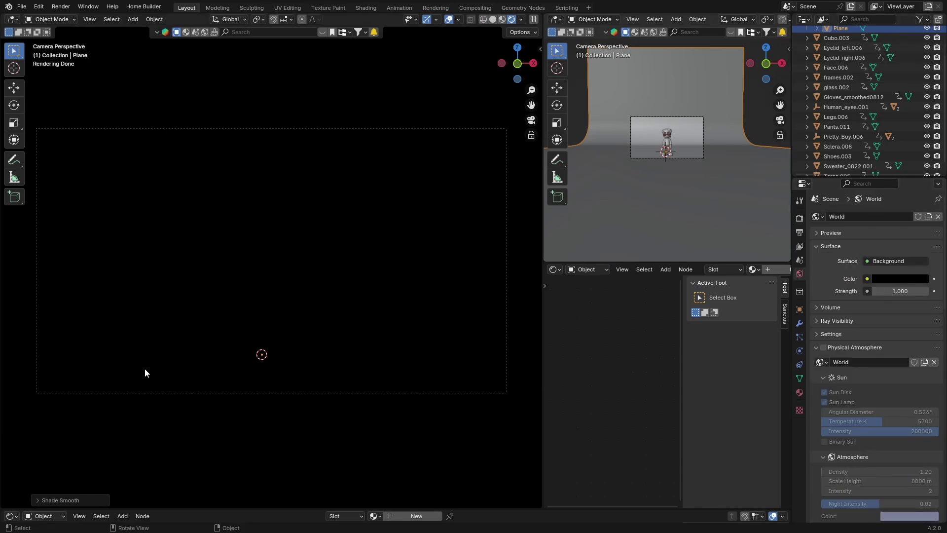
{"action": "left_click", "coordinate": [492, 19]}
Add an Area light to the scene at the origin.
{"action": "scroll", "coordinate": [242, 294], "scroll_direction": "down", "scroll_amount": 5}
{"action": "mouse_move", "coordinate": [251, 298]}
{"action": "middle_mouse_down"}
{"action": "mouse_move", "coordinate": [218, 314]}
{"action": "mouse_move", "coordinate": [264, 314]}
{"action": "mouse_move", "coordinate": [247, 316]}
{"action": "middle_mouse_up"}
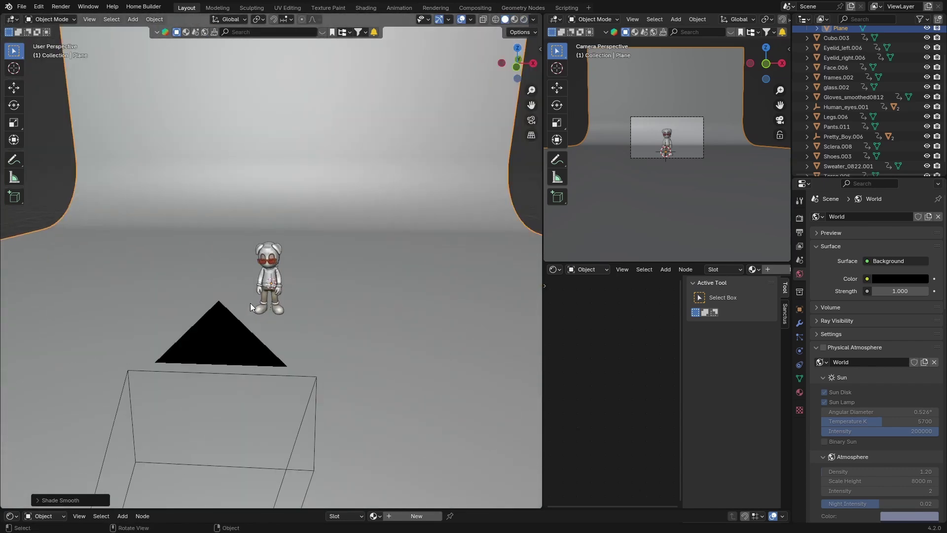
{"action": "key", "text": "shift+a"}
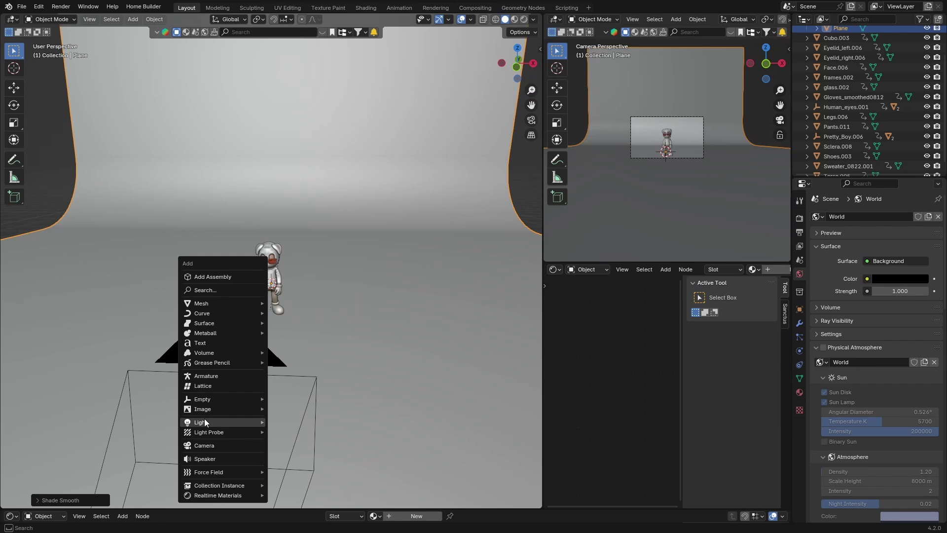
{"action": "mouse_move", "coordinate": [205, 420]}
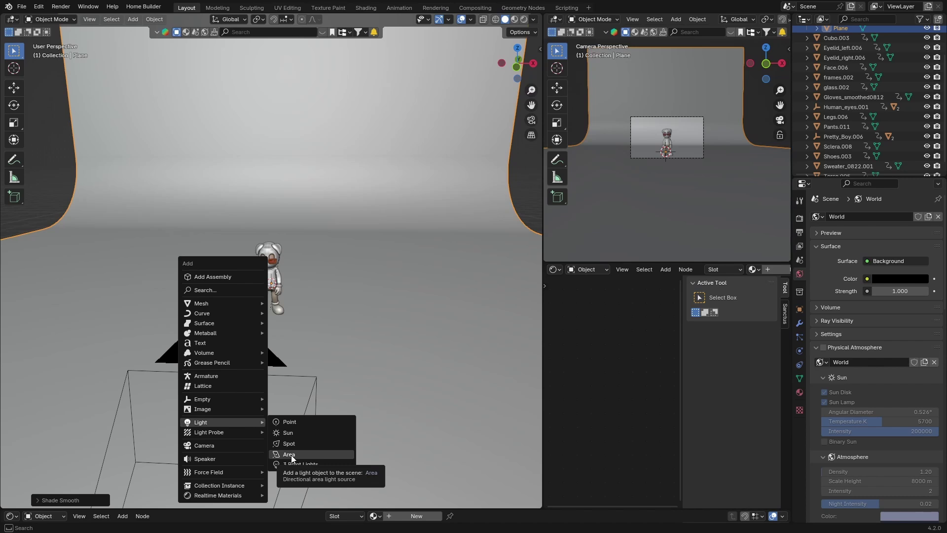
{"action": "left_click", "coordinate": [291, 455]}
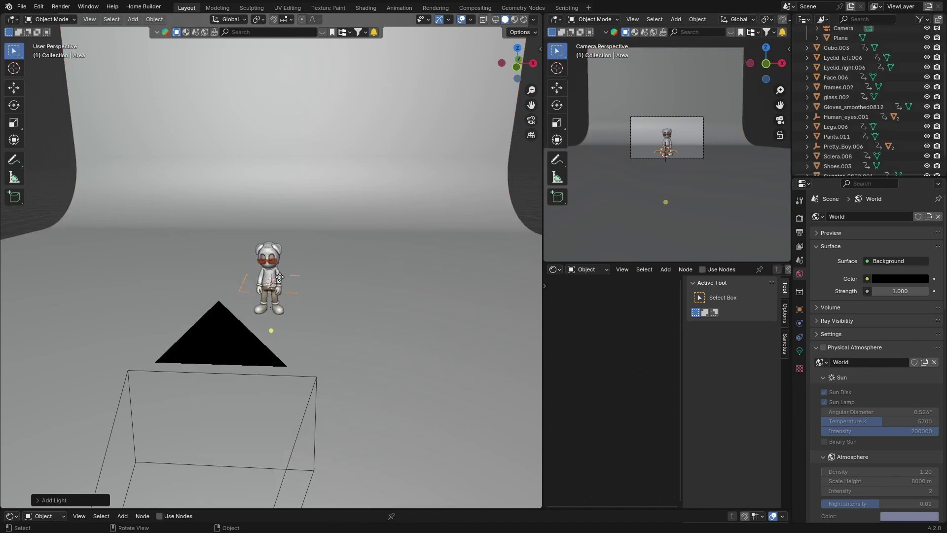
Raise the area light about 2.2 m along the Z axis, working in the right orthographic view.
{"action": "left_click", "coordinate": [532, 64]}
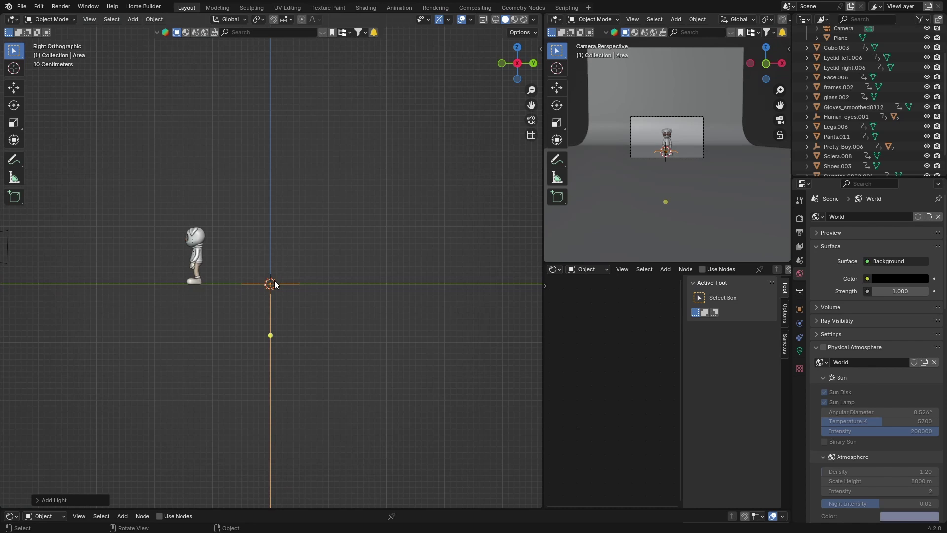
{"action": "key", "text": "g"}
{"action": "key", "text": "z"}
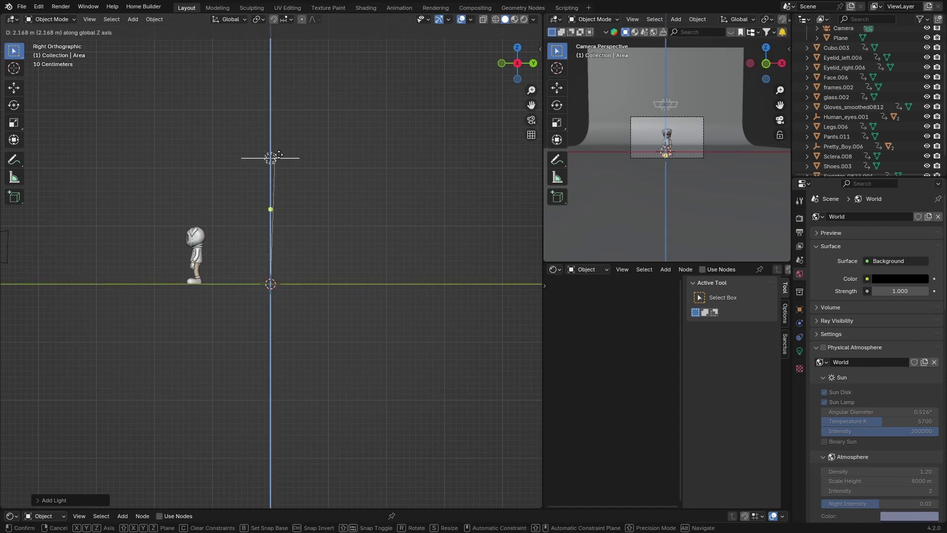
{"action": "left_click", "coordinate": [279, 158]}
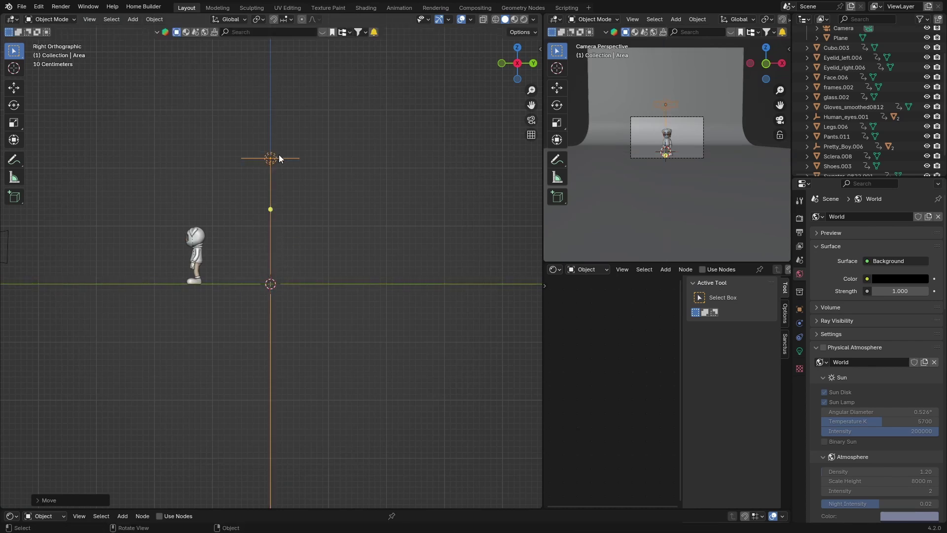
From the top view, move the area light about 2.25 m along negative Y, between the character and the camera.
{"action": "left_click_drag", "start_coordinate": [516, 53], "coordinate": [510, 48]}
{"action": "left_click", "coordinate": [514, 58]}
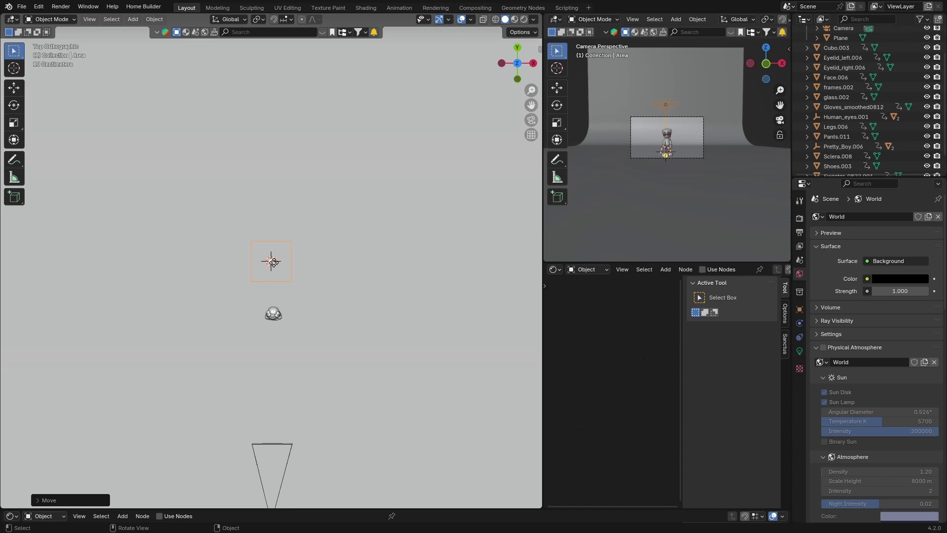
{"action": "key", "text": "g"}
{"action": "key", "text": "y"}
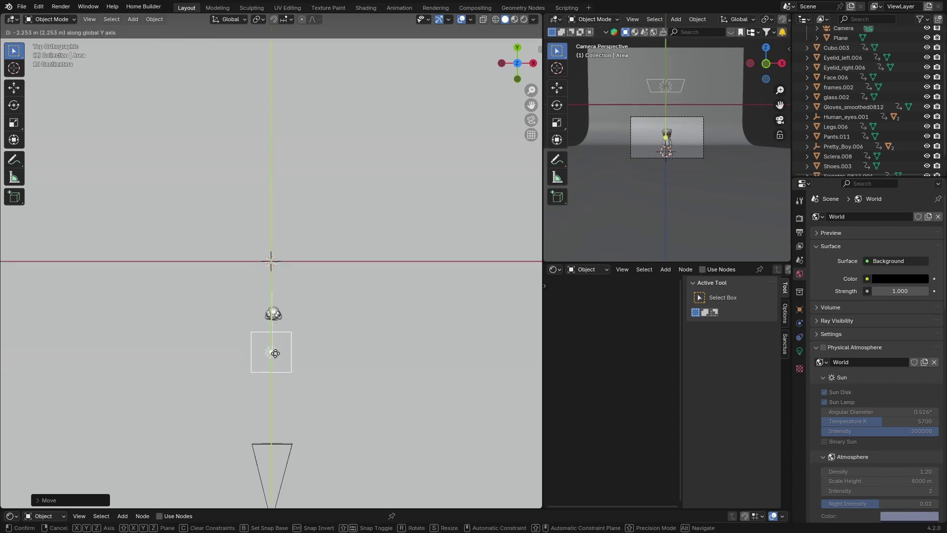
{"action": "left_click", "coordinate": [275, 353]}
From the right view, lower the area light about 0.8 m along Z and return to a perspective view.
{"action": "left_click", "coordinate": [534, 63]}
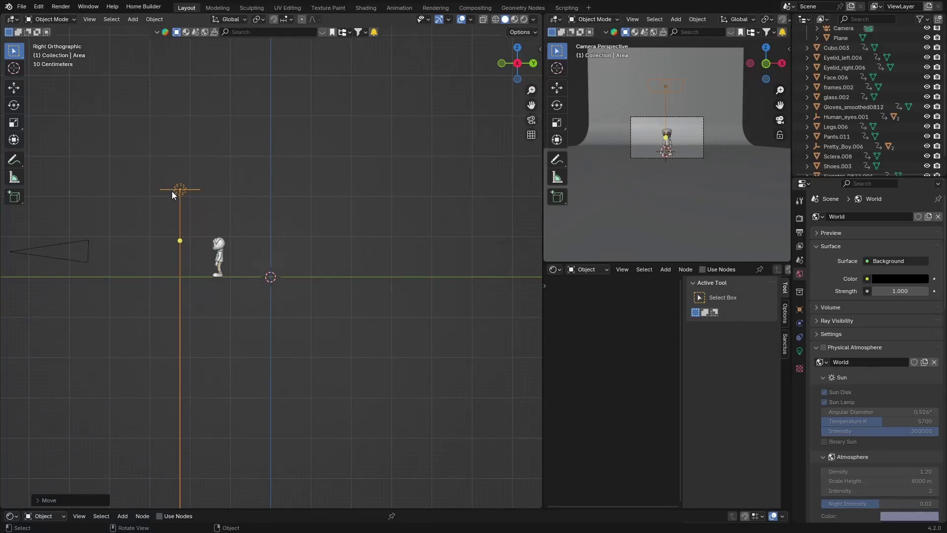
{"action": "key", "text": "g"}
{"action": "key", "text": "z"}
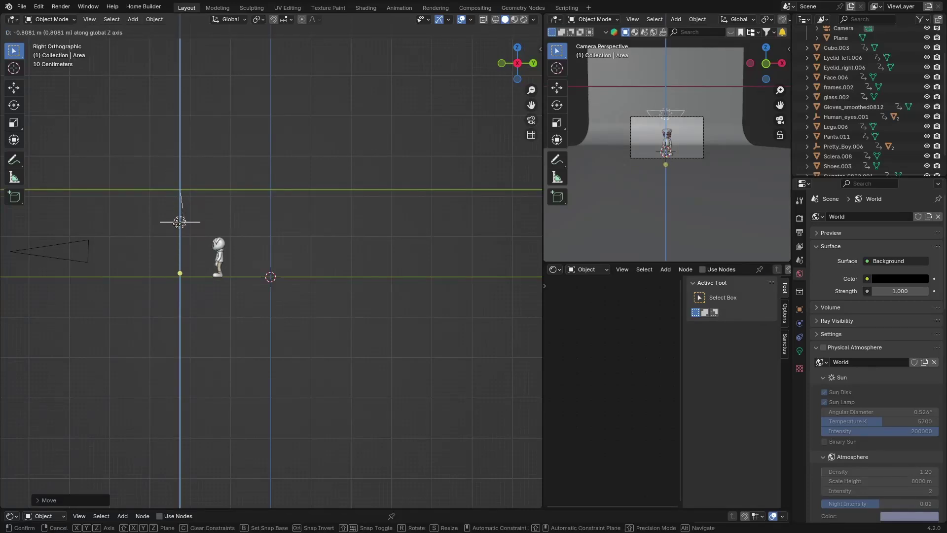
{"action": "left_click", "coordinate": [180, 190]}
{"action": "key", "text": "KP_5"}
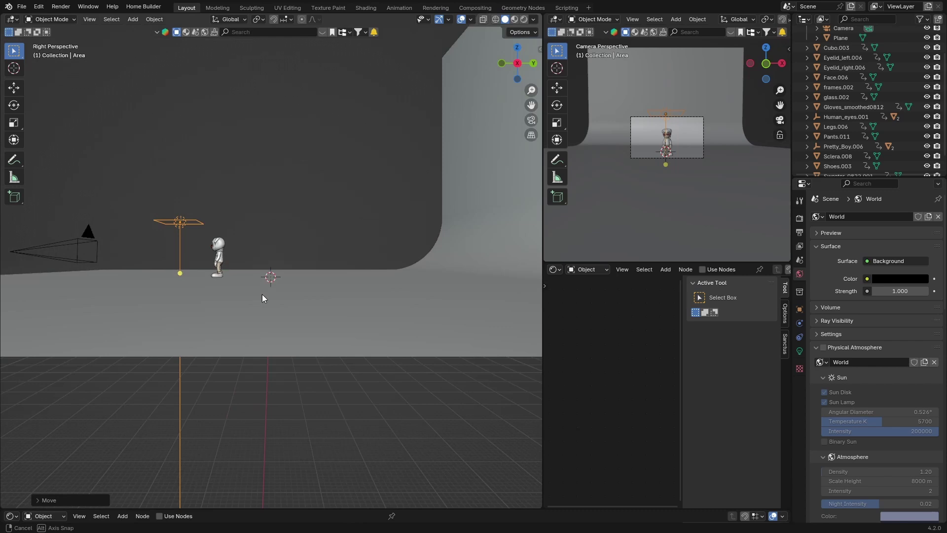
{"action": "middle_click_drag", "start_coordinate": [262, 295], "coordinate": [342, 310]}
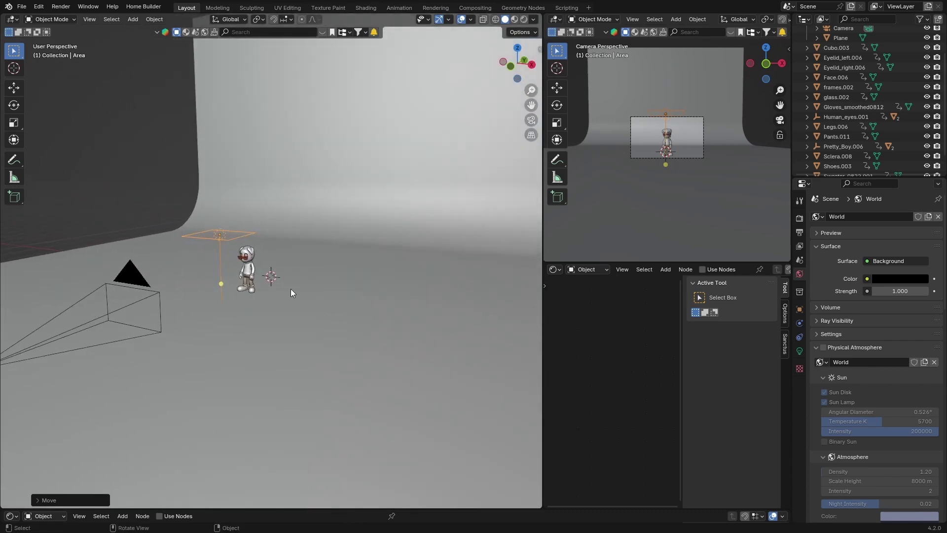
Enlarge the area light and freely rotate it so that it tilts down toward the character.
{"action": "key", "text": "s"}
{"action": "left_click", "coordinate": [511, 276]}
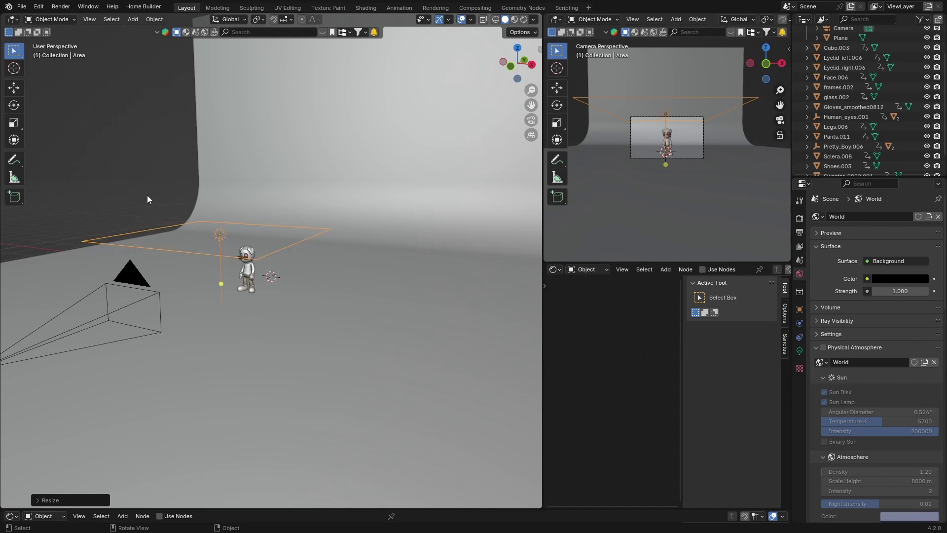
{"action": "key", "text": "r"}
{"action": "key", "text": "r"}
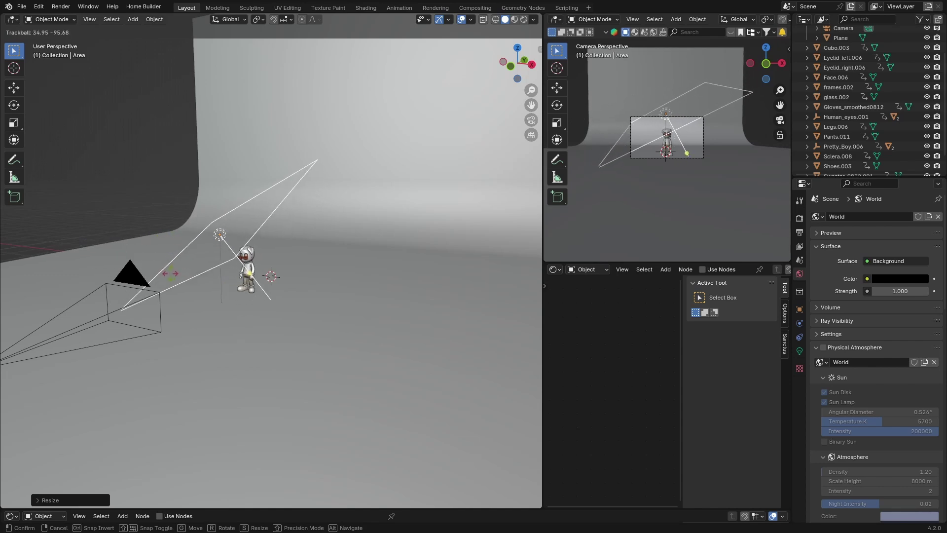
{"action": "left_click", "coordinate": [170, 273]}
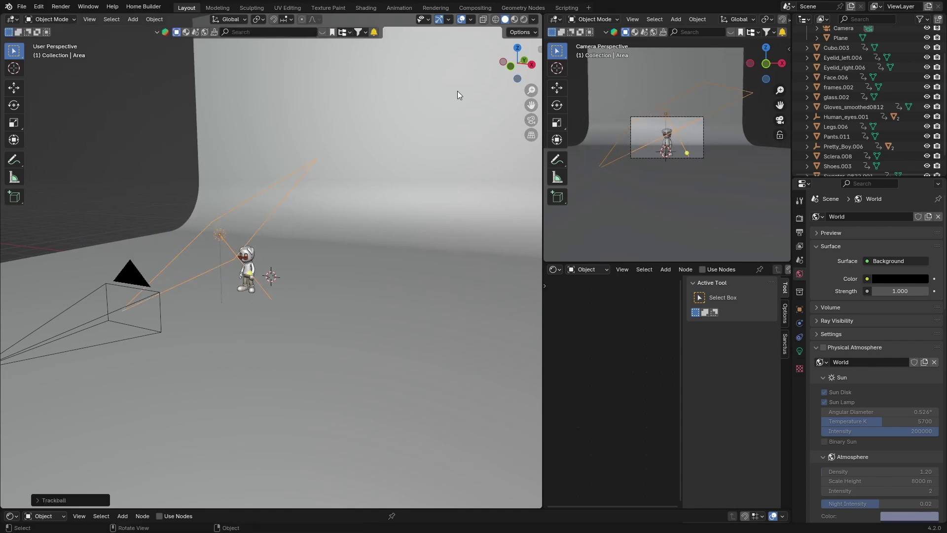
From the top view, move the area light about 1.5 m along negative X, off to the character's side.
{"action": "left_click", "coordinate": [517, 49]}
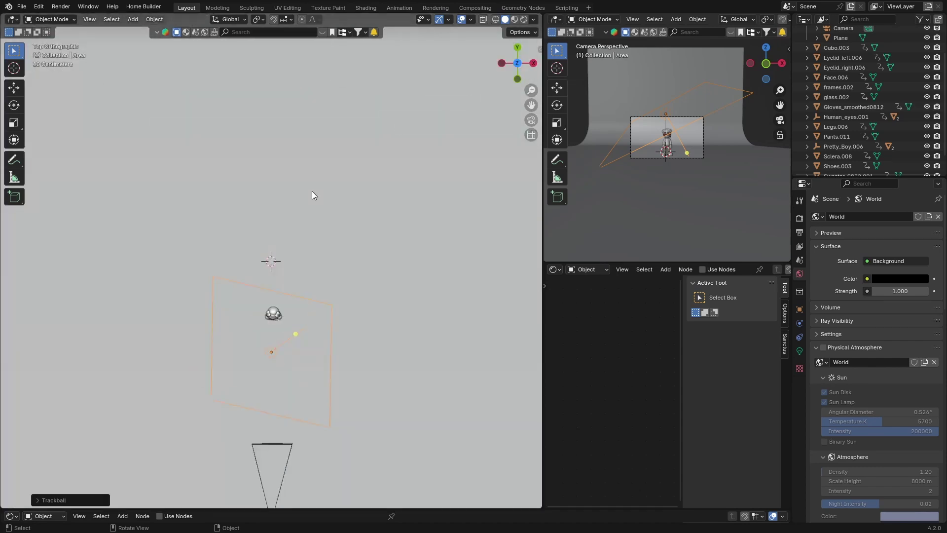
{"action": "key", "text": "g"}
{"action": "key", "text": "x"}
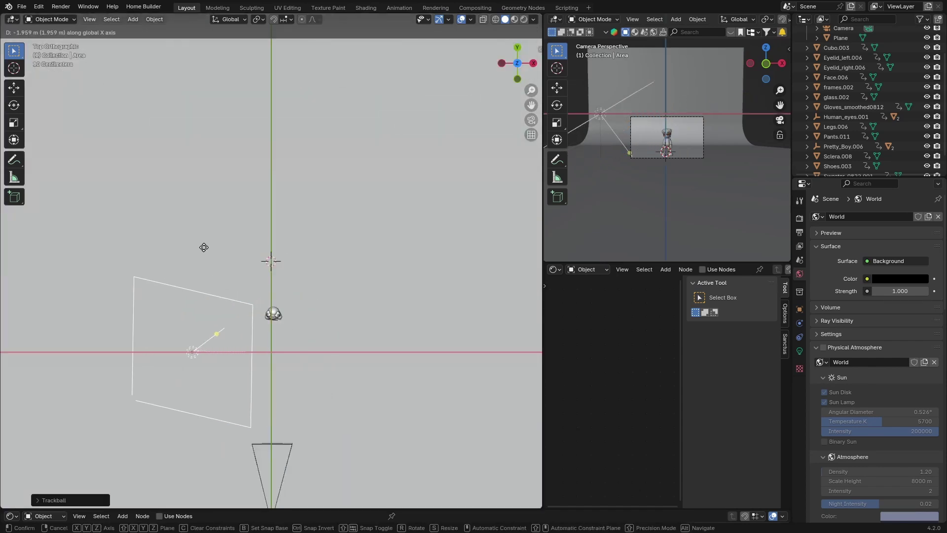
{"action": "left_click", "coordinate": [223, 254]}
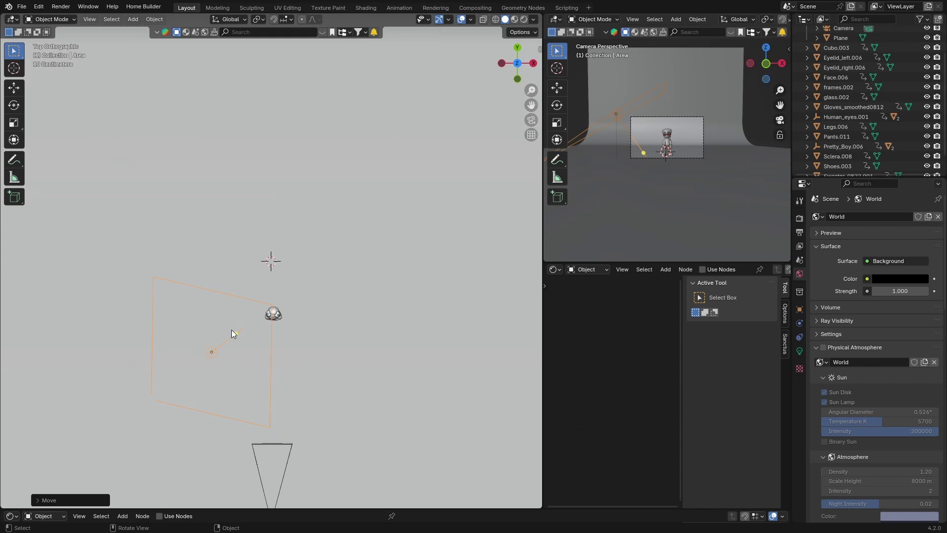
Aim the area light at the character, rotating it about 40° in a raised perspective view and slightly more from the top view.
{"action": "middle_click_drag", "start_coordinate": [298, 277], "coordinate": [297, 200]}
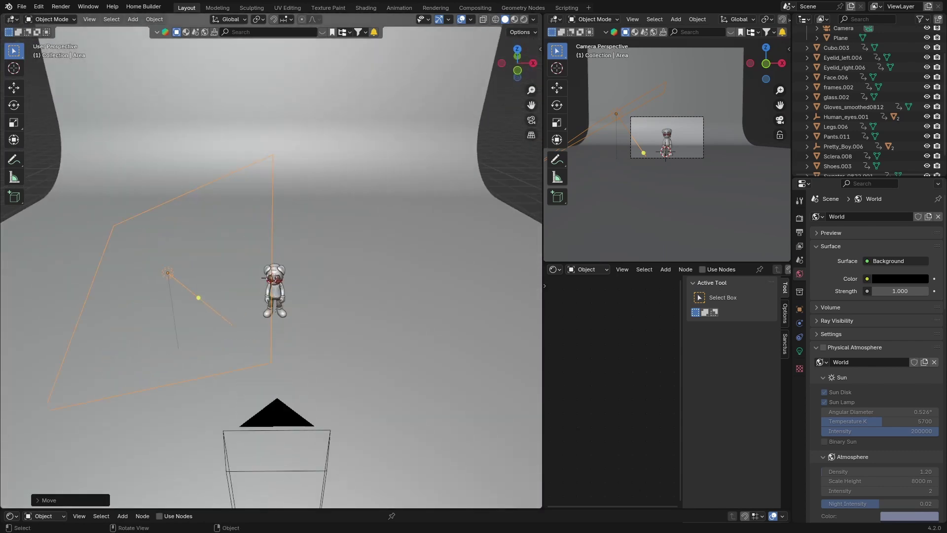
{"action": "key", "text": "r"}
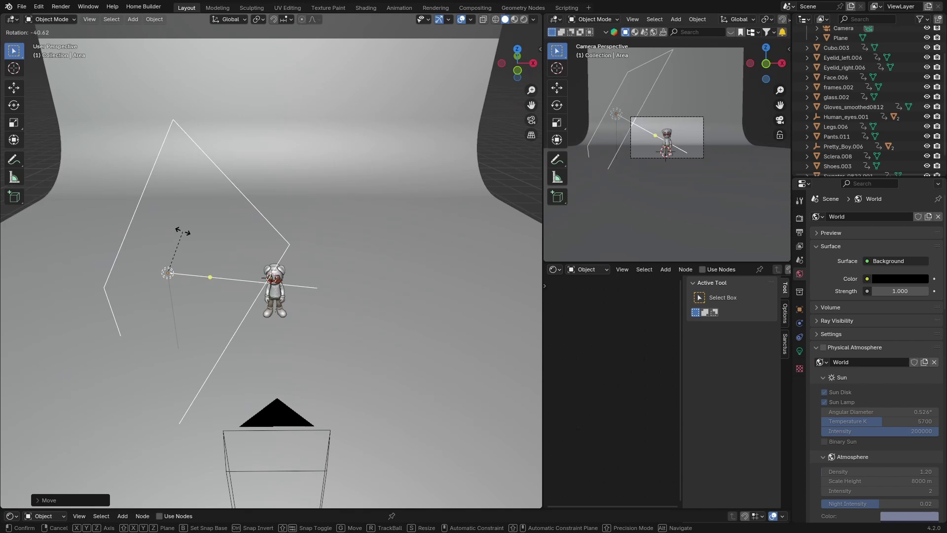
{"action": "left_click", "coordinate": [180, 239]}
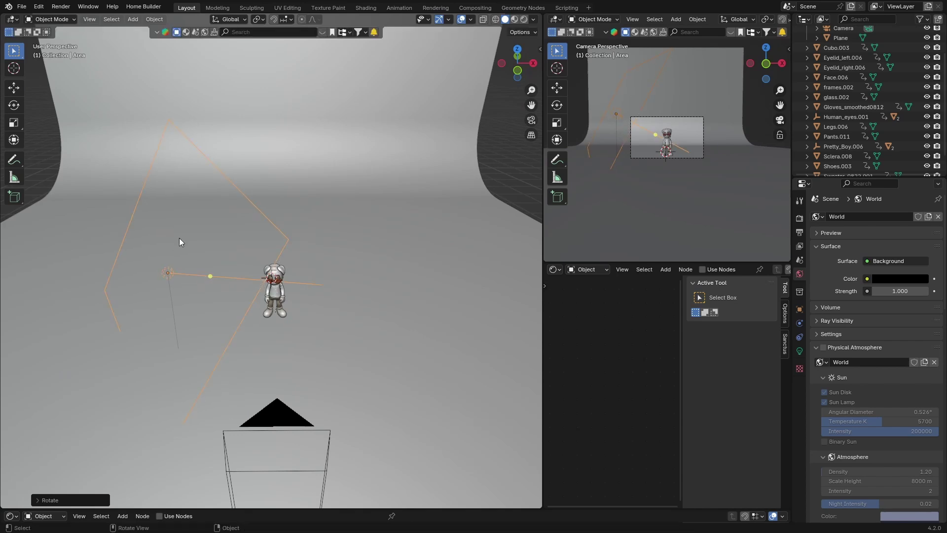
{"action": "left_click", "coordinate": [517, 49]}
{"action": "key", "text": "r"}
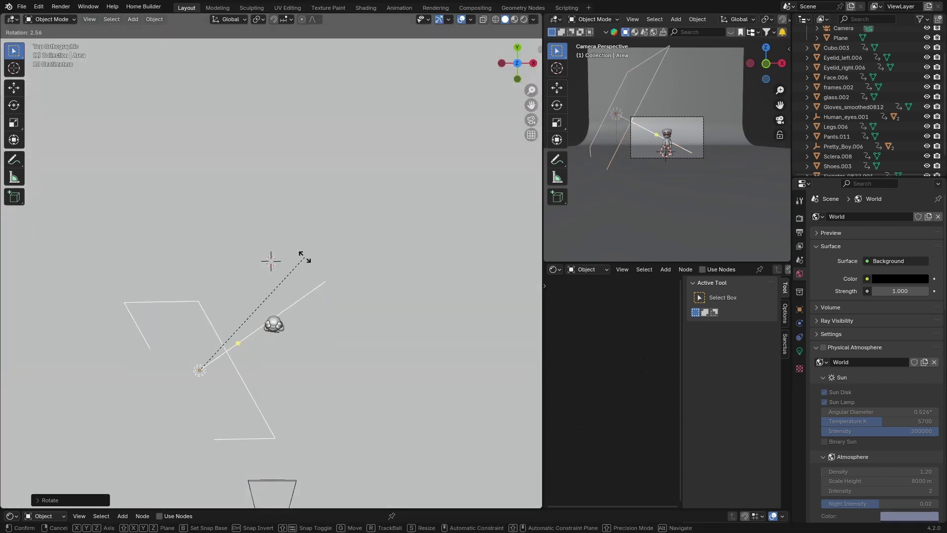
{"action": "left_click", "coordinate": [316, 265]}
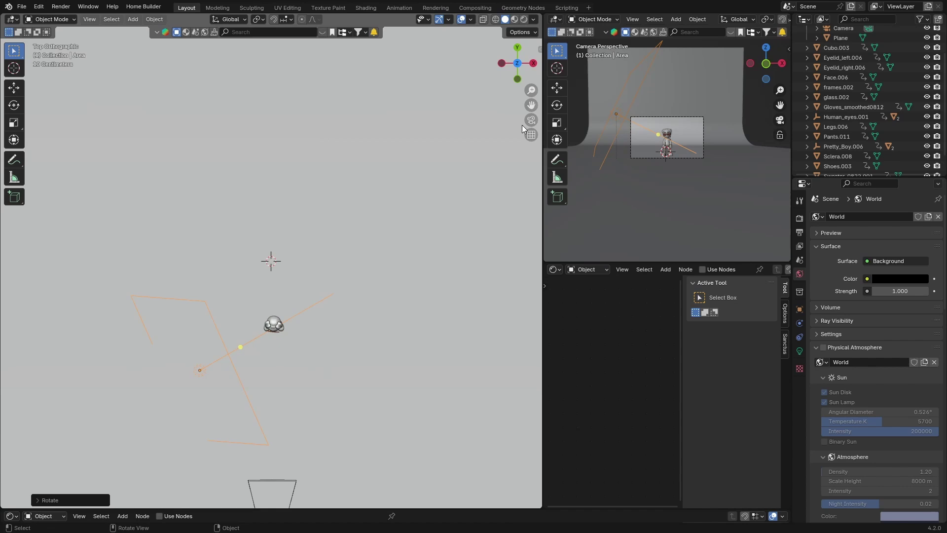
Check the area light from the right and camera views, and scale it down to roughly half its size.
{"action": "left_click", "coordinate": [533, 63]}
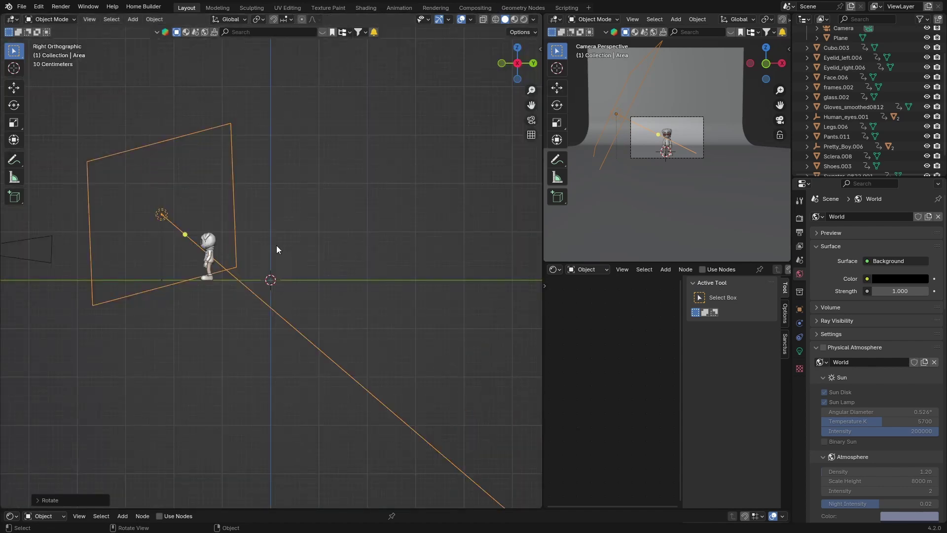
{"action": "left_click", "coordinate": [531, 120]}
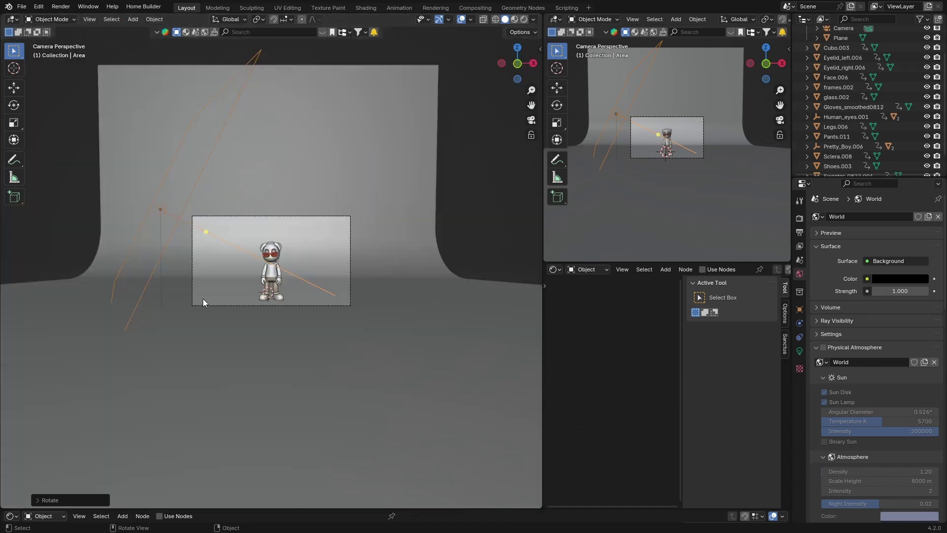
{"action": "key", "text": "s"}
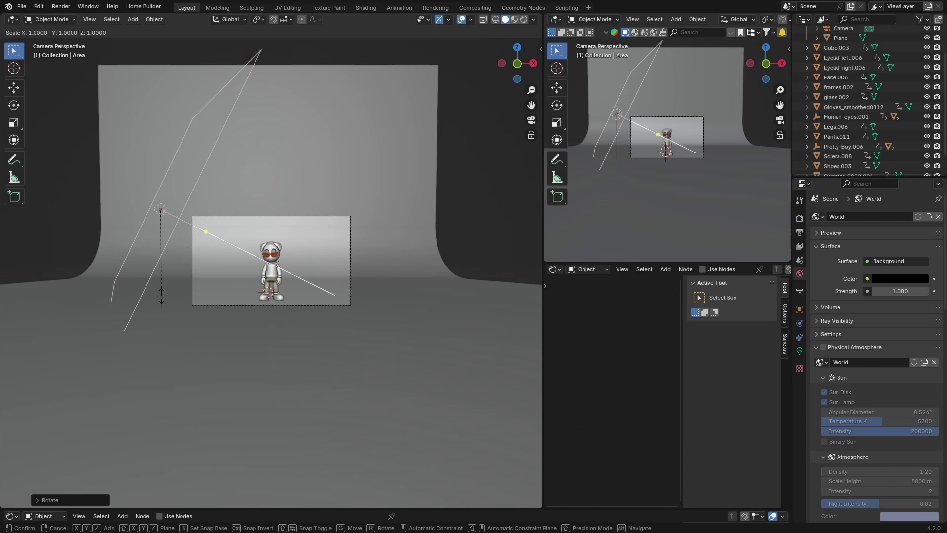
{"action": "left_click", "coordinate": [164, 260]}
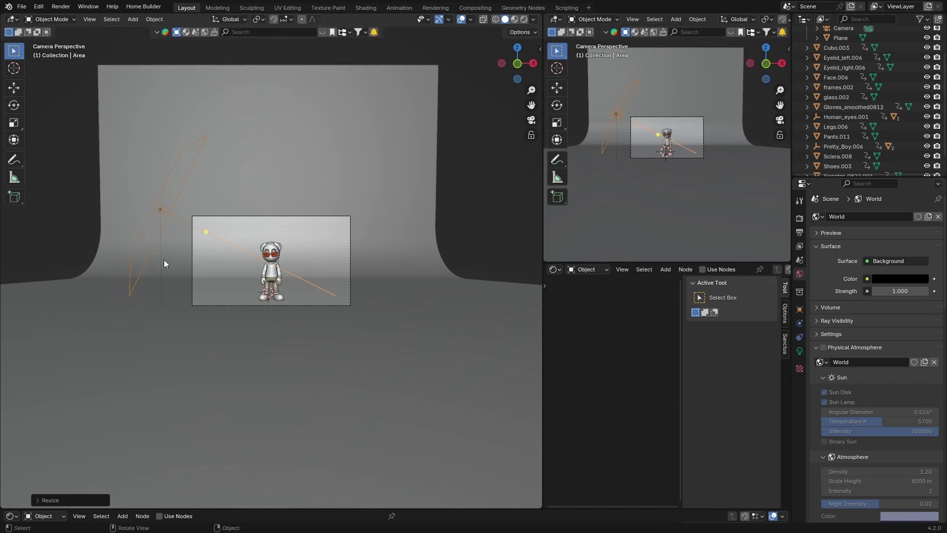
Show the camera view with rendered shading, framed close on the character, and set the area light's power to 20 W.
{"action": "left_click", "coordinate": [524, 20]}
{"action": "scroll", "coordinate": [219, 303], "scroll_direction": "up", "scroll_amount": 6}
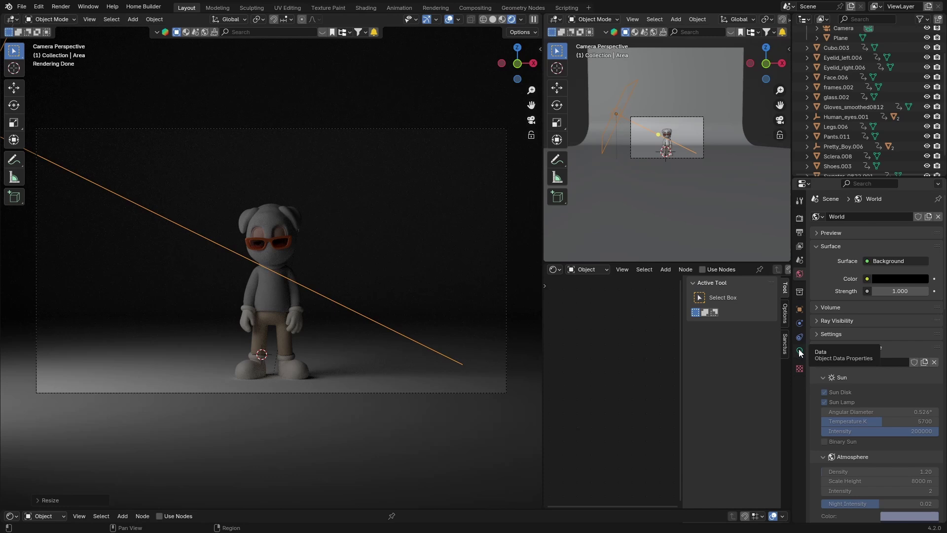
{"action": "scroll", "coordinate": [840, 138], "scroll_direction": "up", "scroll_amount": 3}
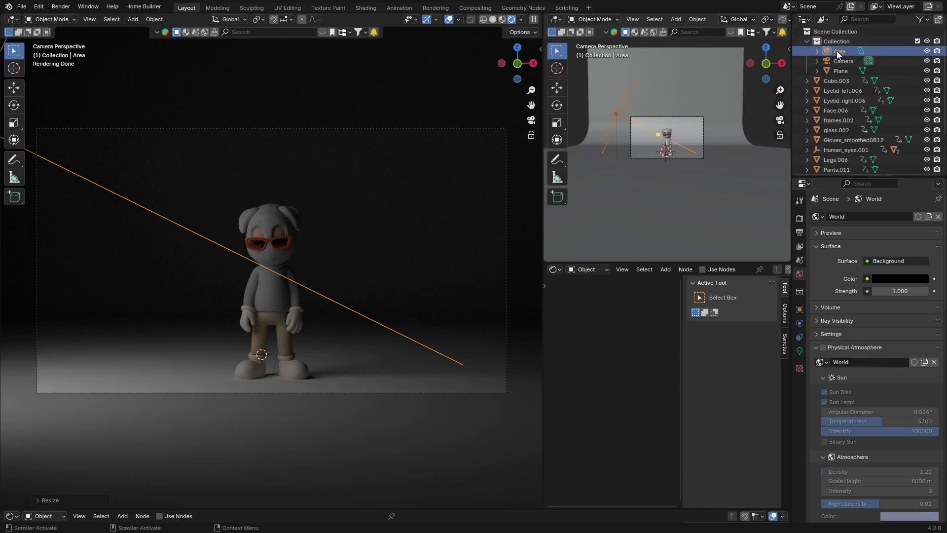
{"action": "left_click", "coordinate": [799, 350]}
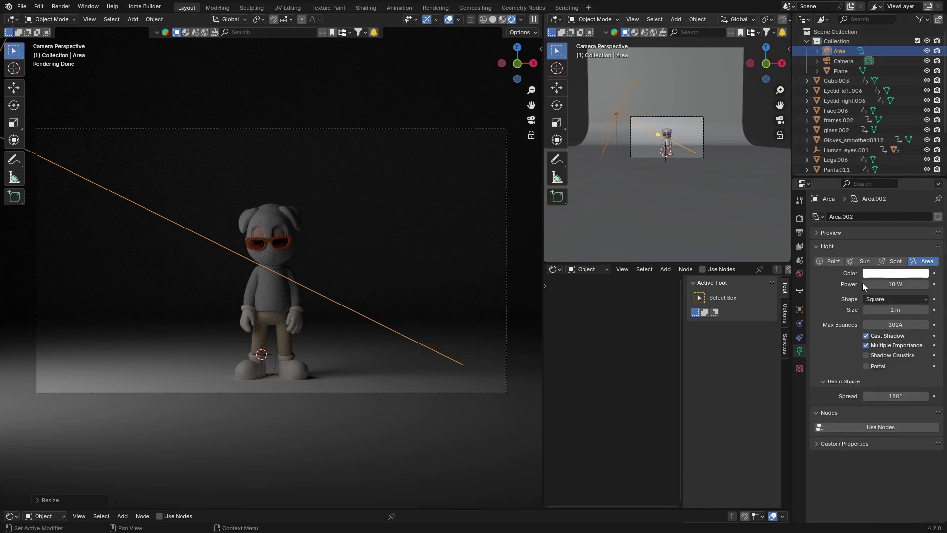
{"action": "left_click", "coordinate": [891, 284]}
{"action": "type", "text": "20"}
{"action": "key", "text": "Return"}
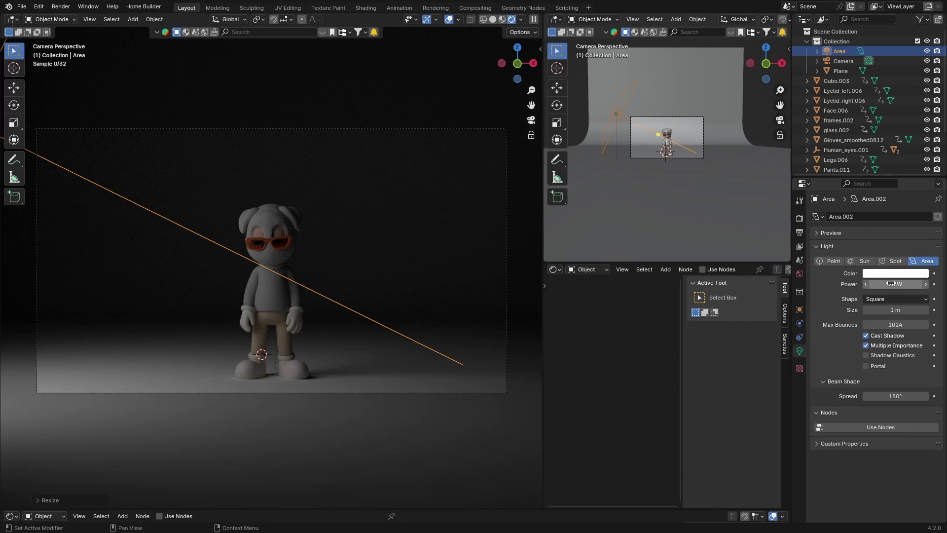
Try a power of 30 W for the area light.
{"action": "left_click", "coordinate": [892, 283]}
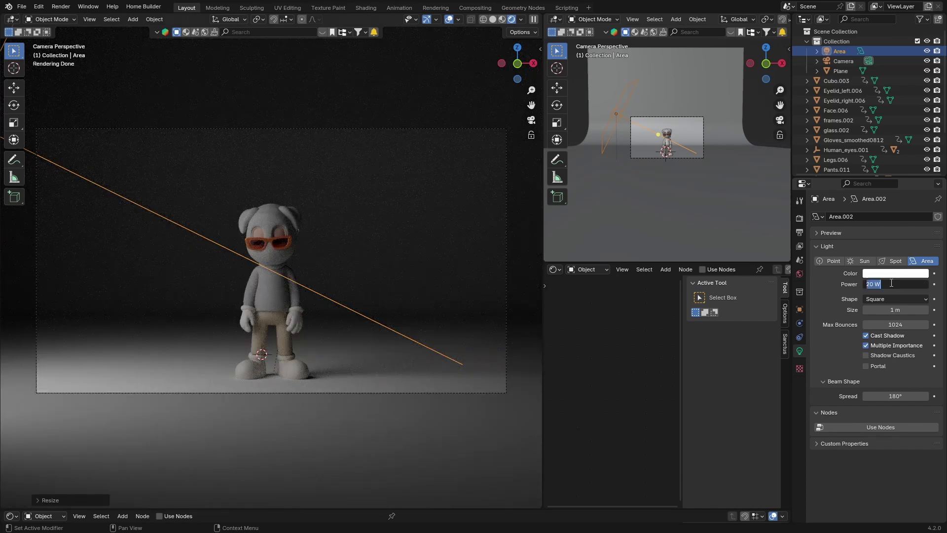
{"action": "key", "text": "BackSpace"}
{"action": "type", "text": "30"}
{"action": "key", "text": "Return"}
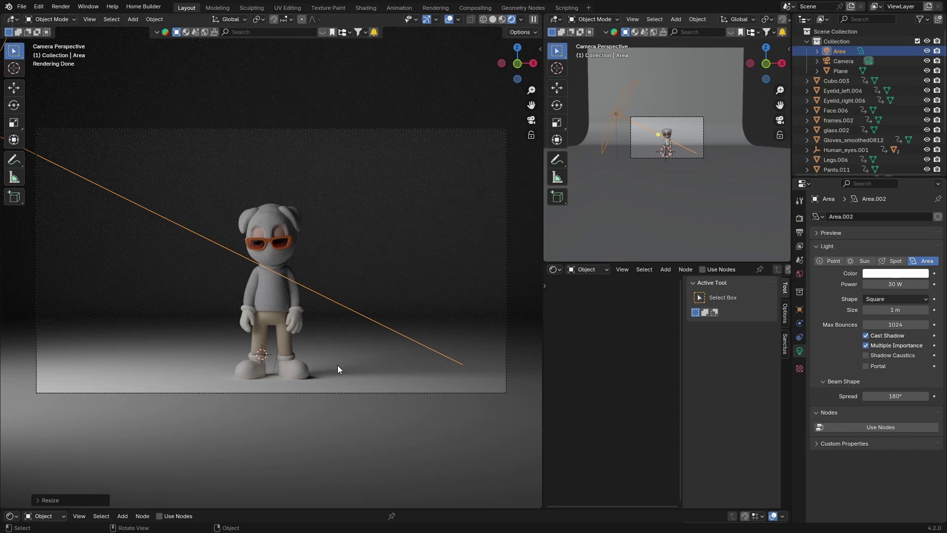
Set the area light's power to 50 W and widen the main viewport.
{"action": "left_click", "coordinate": [889, 283]}
{"action": "type", "text": "5"}
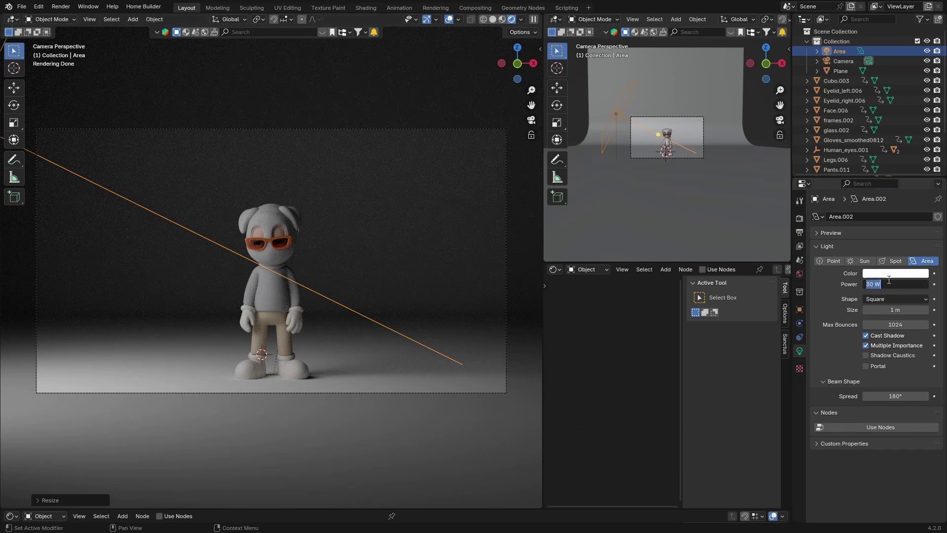
{"action": "type", "text": "0"}
{"action": "key", "text": "Return"}
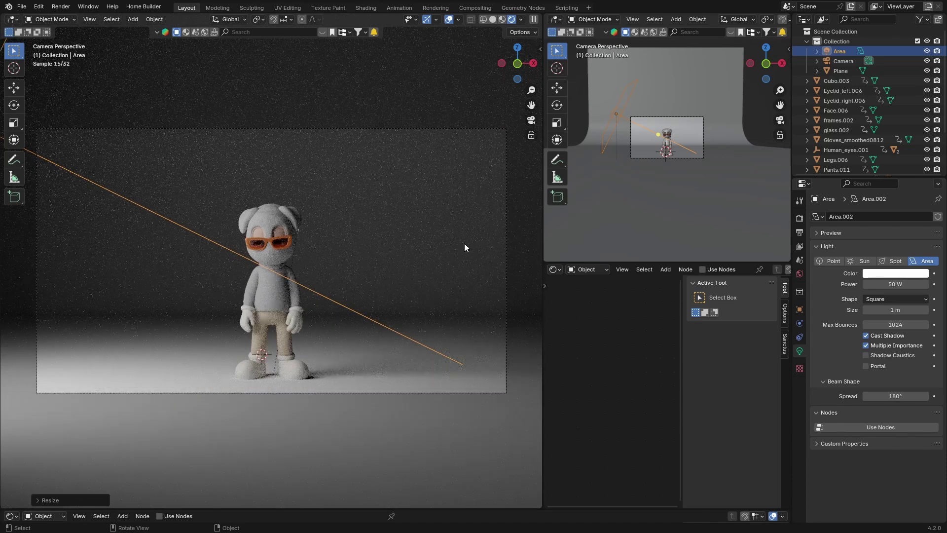
{"action": "left_click_drag", "start_coordinate": [542, 226], "coordinate": [680, 225]}
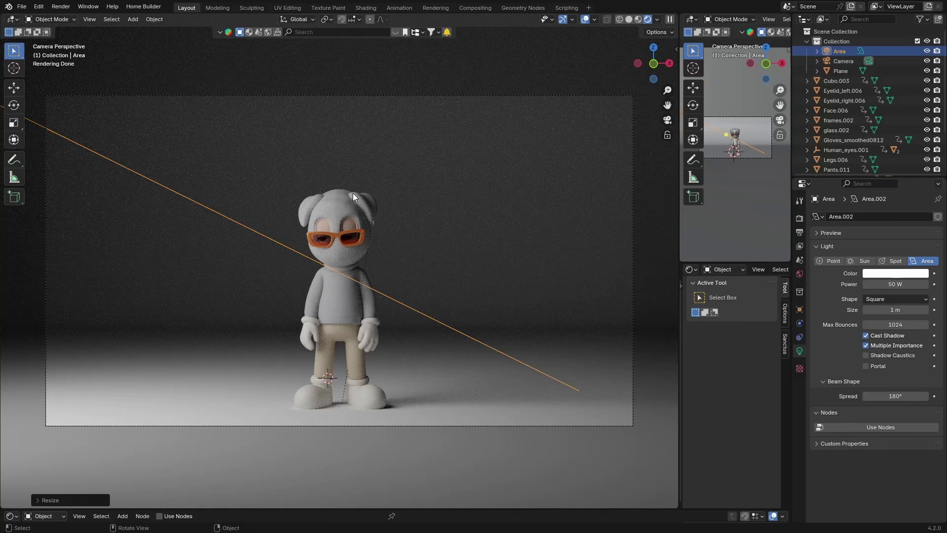
Create a new material for the backdrop plane and darken its base color to a very dark grey.
{"action": "left_click", "coordinate": [490, 188]}
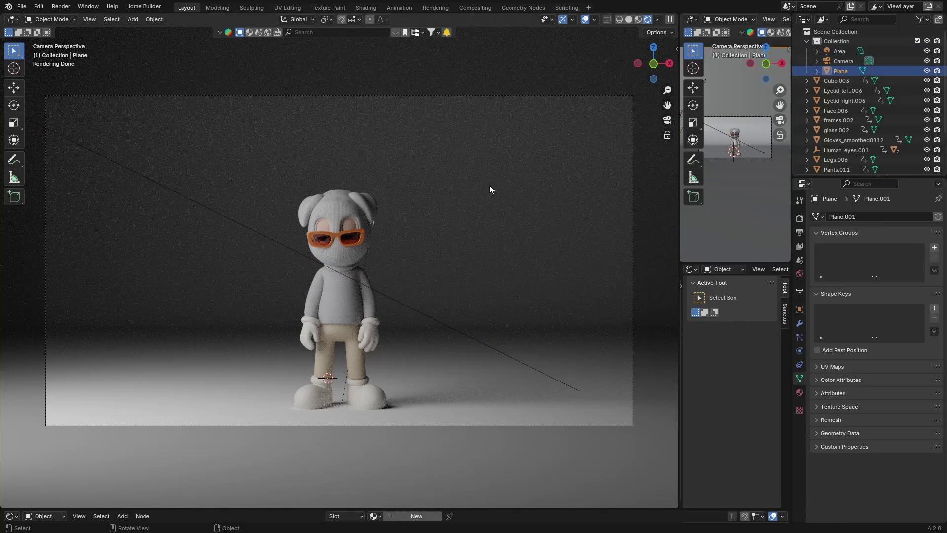
{"action": "left_click", "coordinate": [800, 392]}
{"action": "left_click", "coordinate": [878, 259]}
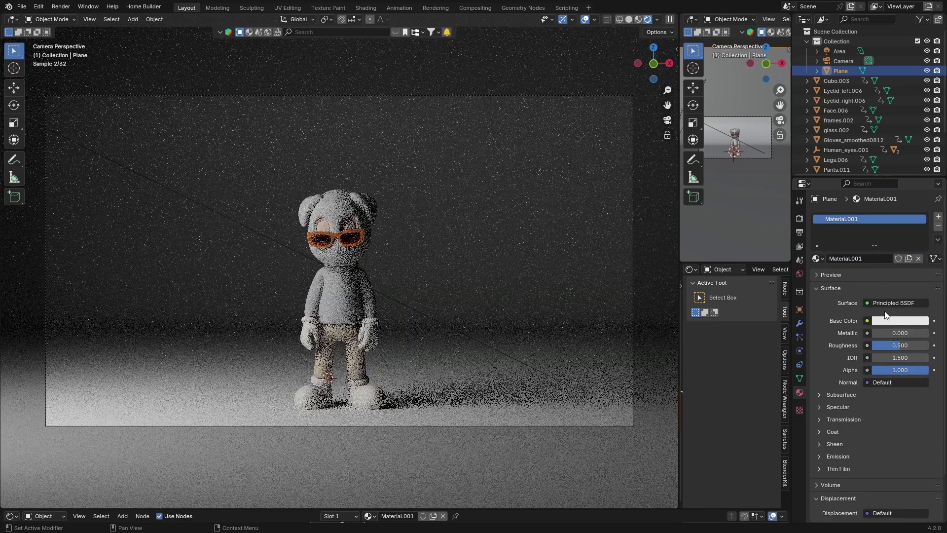
{"action": "left_click", "coordinate": [890, 319]}
{"action": "left_click_drag", "start_coordinate": [920, 172], "coordinate": [921, 225]}
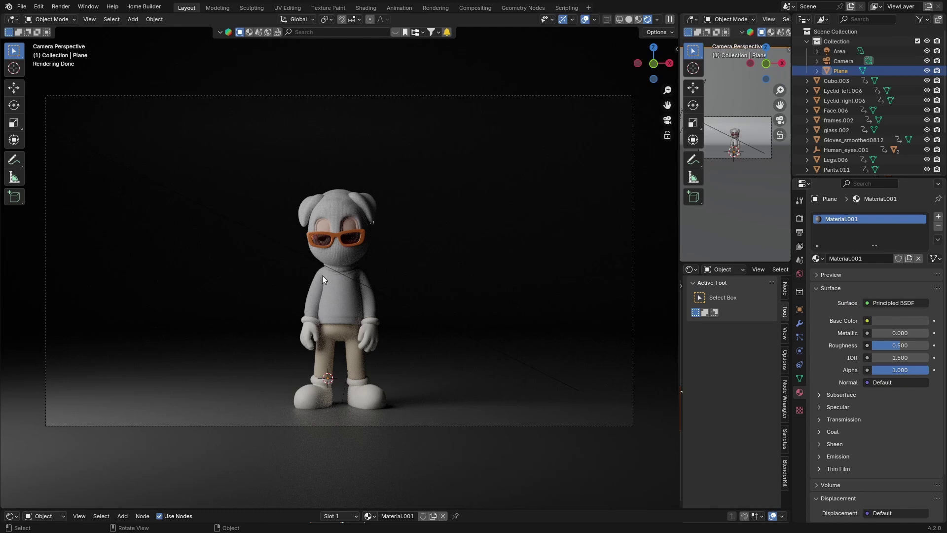
{"action": "left_click", "coordinate": [628, 19]}
{"action": "scroll", "coordinate": [275, 270], "scroll_direction": "down", "scroll_amount": 5}
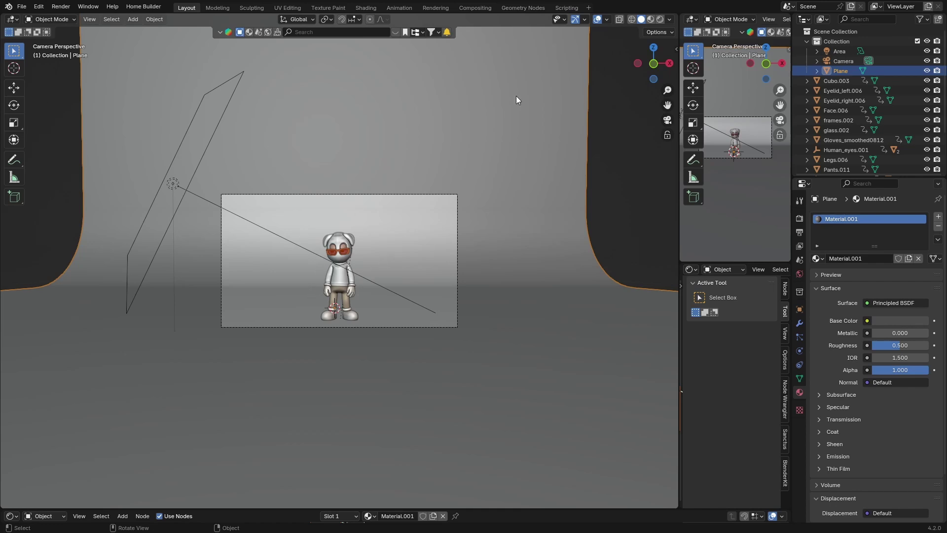
{"action": "scroll", "coordinate": [413, 234], "scroll_direction": "up", "scroll_amount": 5}
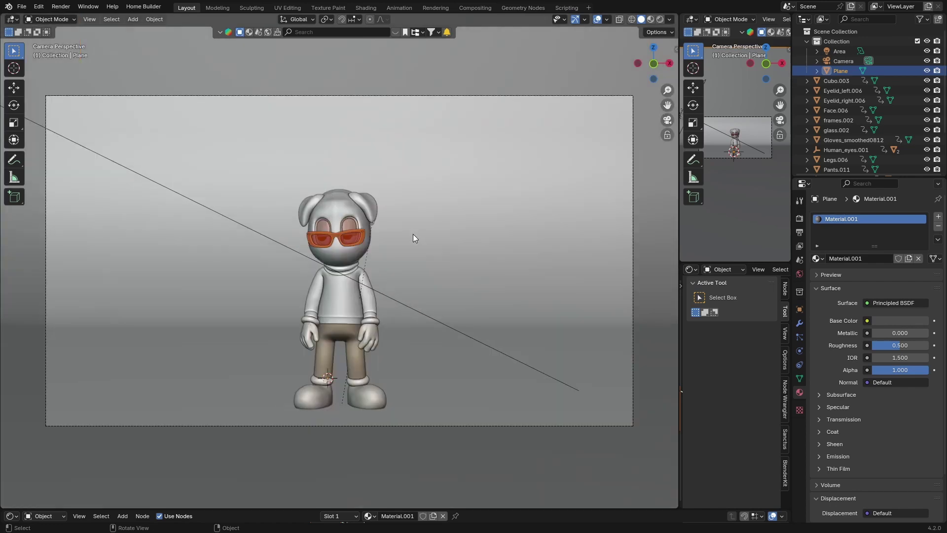
{"action": "left_click", "coordinate": [660, 19]}
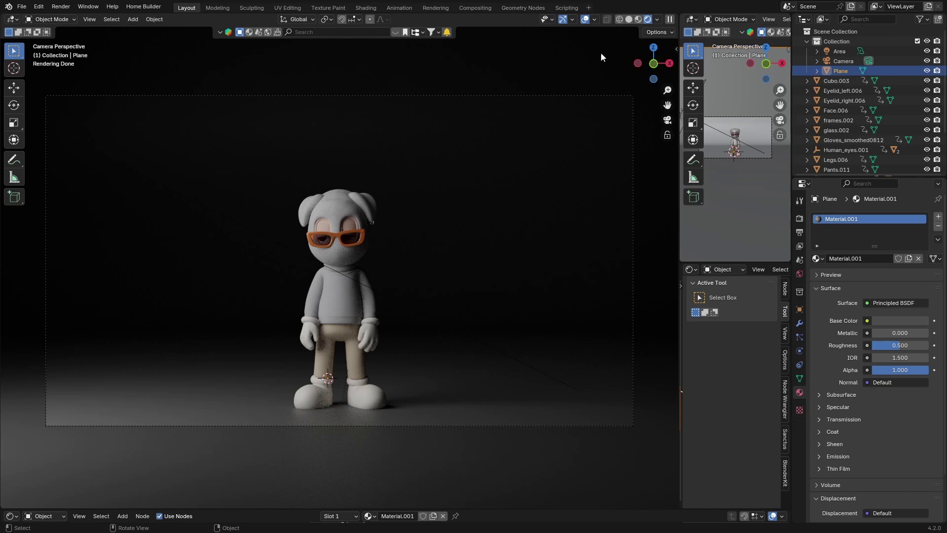
Add a second Area light at the origin, working in the top view with solid shading.
{"action": "left_click", "coordinate": [653, 48]}
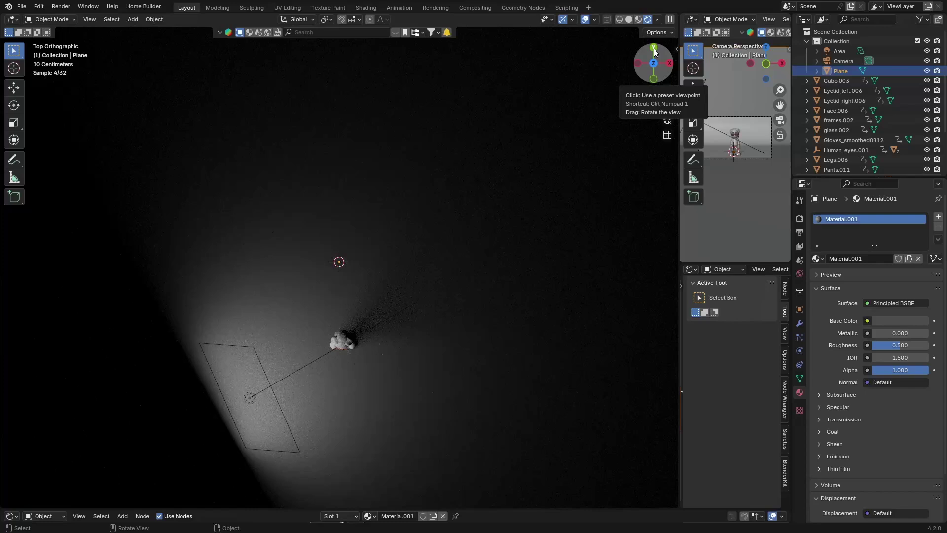
{"action": "left_click", "coordinate": [629, 19]}
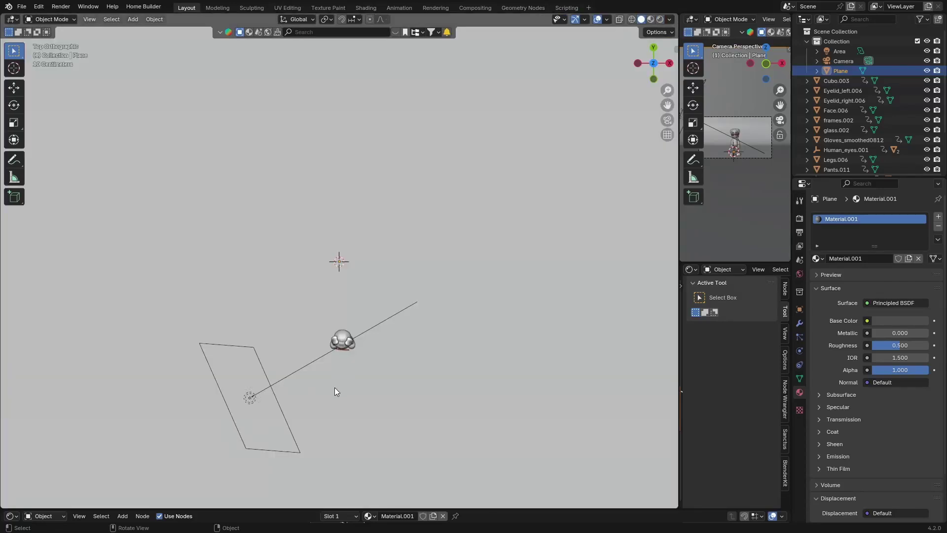
{"action": "key", "text": "shift+a"}
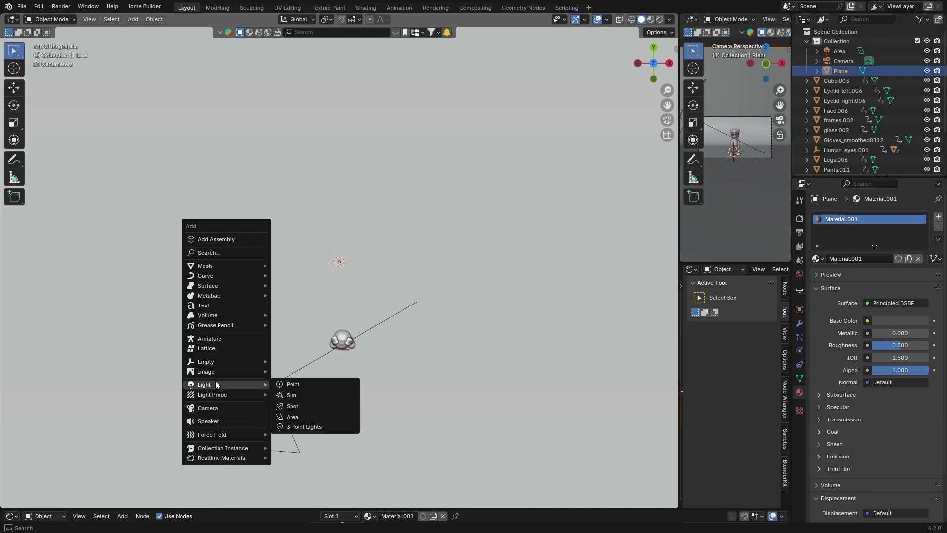
{"action": "mouse_move", "coordinate": [205, 384]}
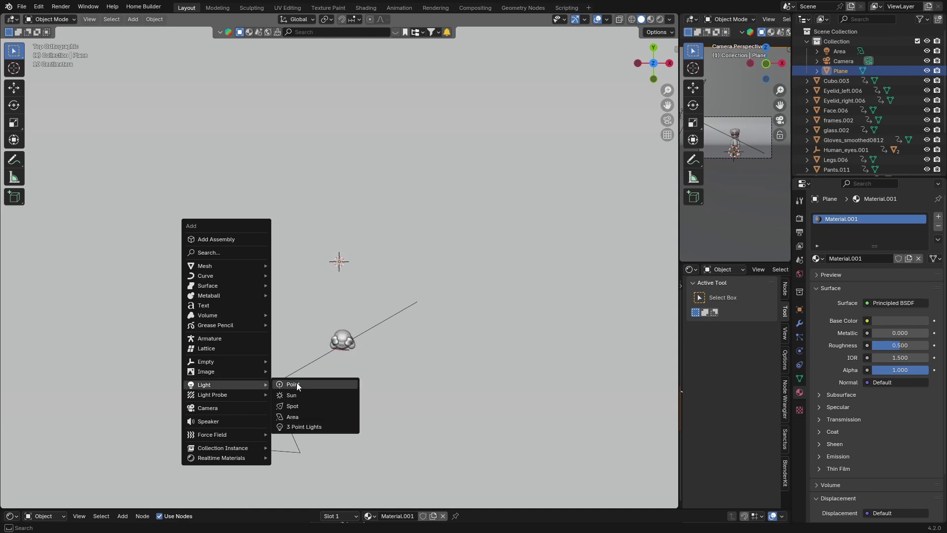
{"action": "left_click", "coordinate": [297, 416]}
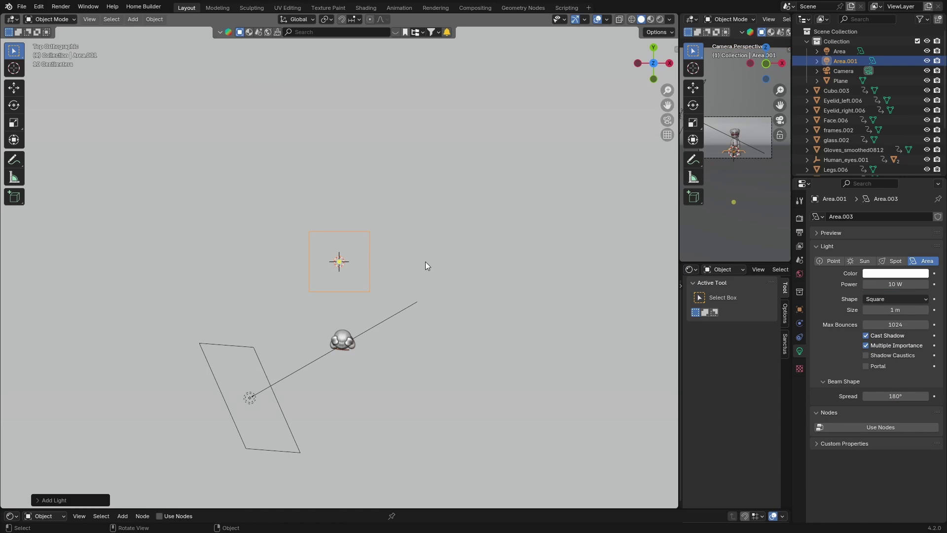
Move the second area light about 2.77 m along negative Y to the front of the character and enlarge it.
{"action": "key", "text": "g"}
{"action": "key", "text": "y"}
{"action": "left_click", "coordinate": [416, 428]}
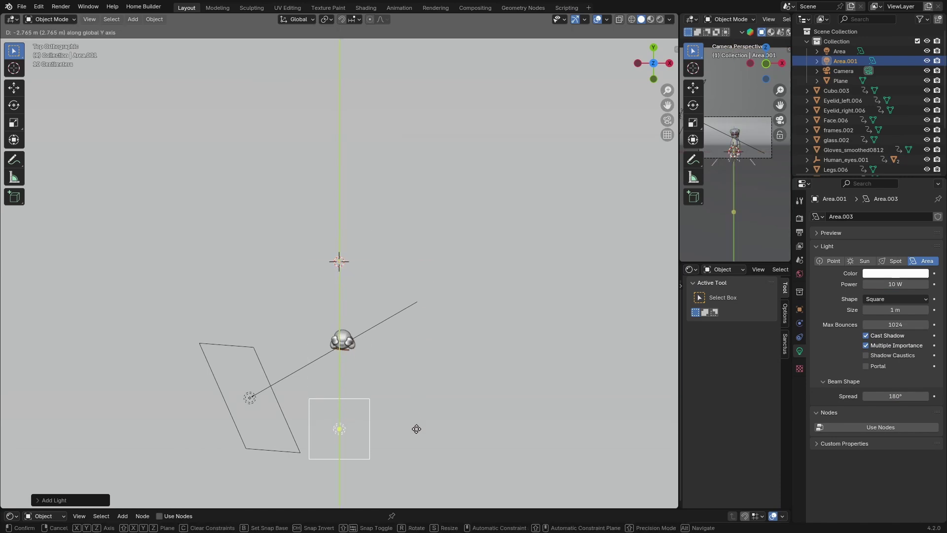
{"action": "key", "text": "s"}
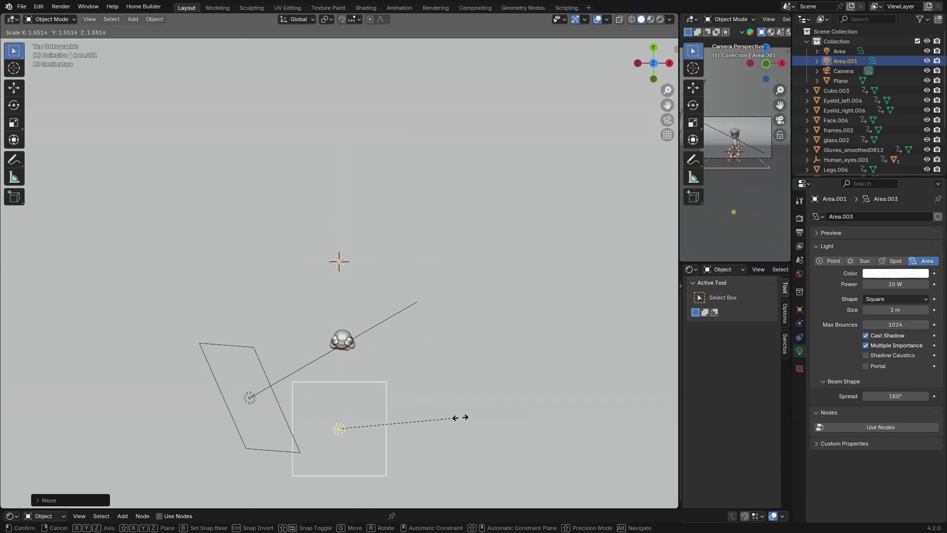
{"action": "left_click", "coordinate": [478, 415]}
In the right view, raise the second area light above the character's head height and tilt it to aim at the character.
{"action": "left_click", "coordinate": [670, 63]}
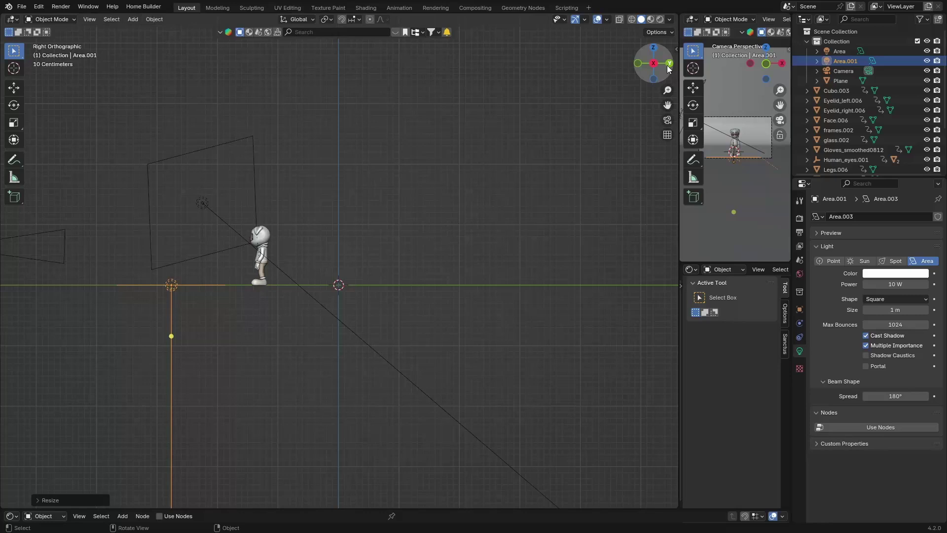
{"action": "key", "text": "g"}
{"action": "key", "text": "z"}
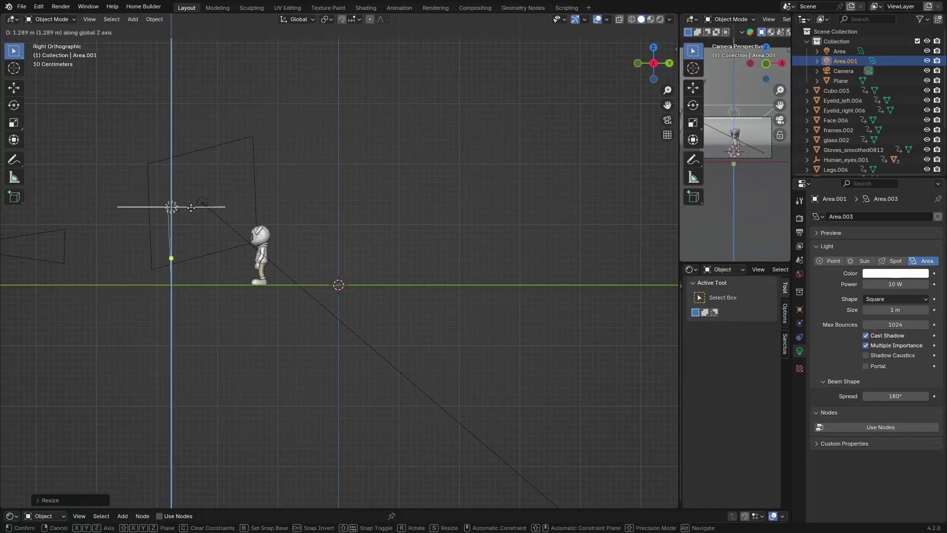
{"action": "left_click", "coordinate": [192, 206]}
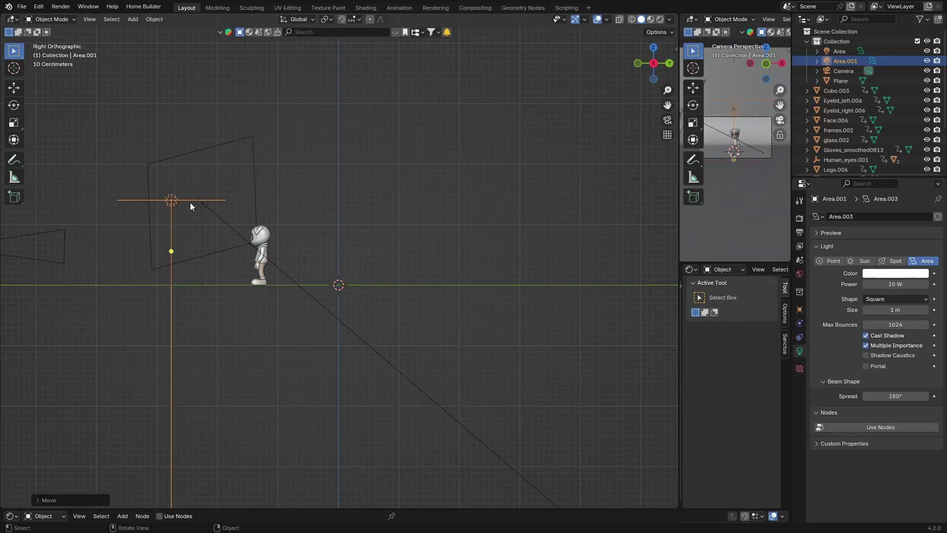
{"action": "key", "text": "r"}
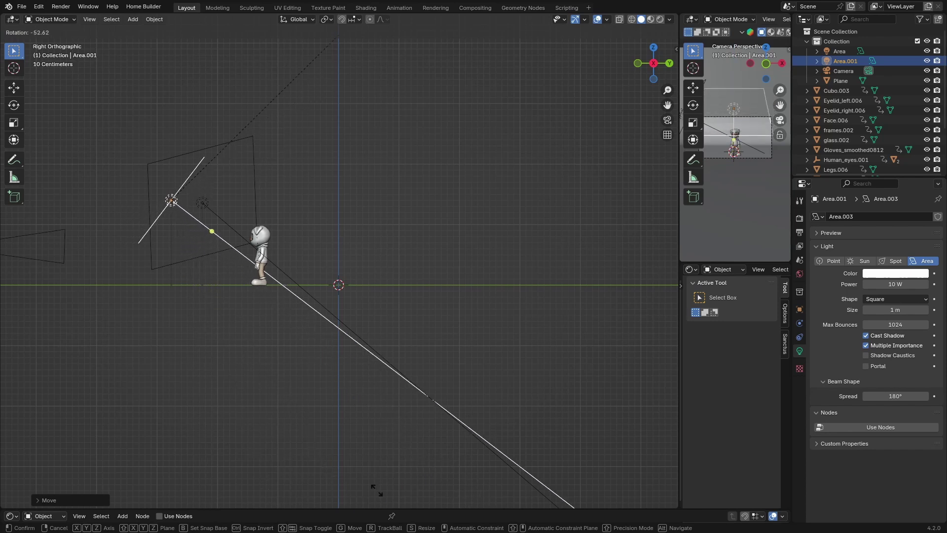
{"action": "left_click", "coordinate": [535, 112]}
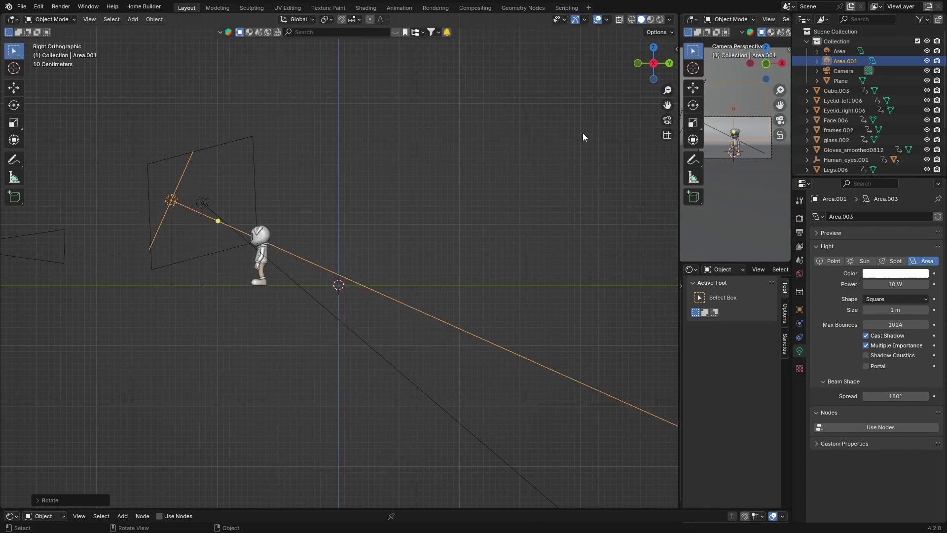
Hide the first area light, preview the camera view in rendered shading, and set the second area light's power to 50 W.
{"action": "left_click", "coordinate": [667, 120]}
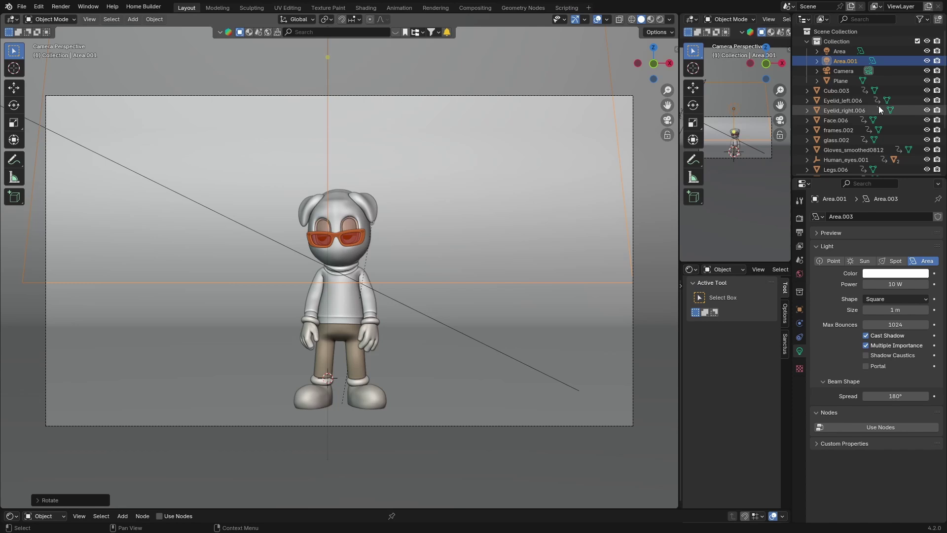
{"action": "left_click", "coordinate": [928, 51]}
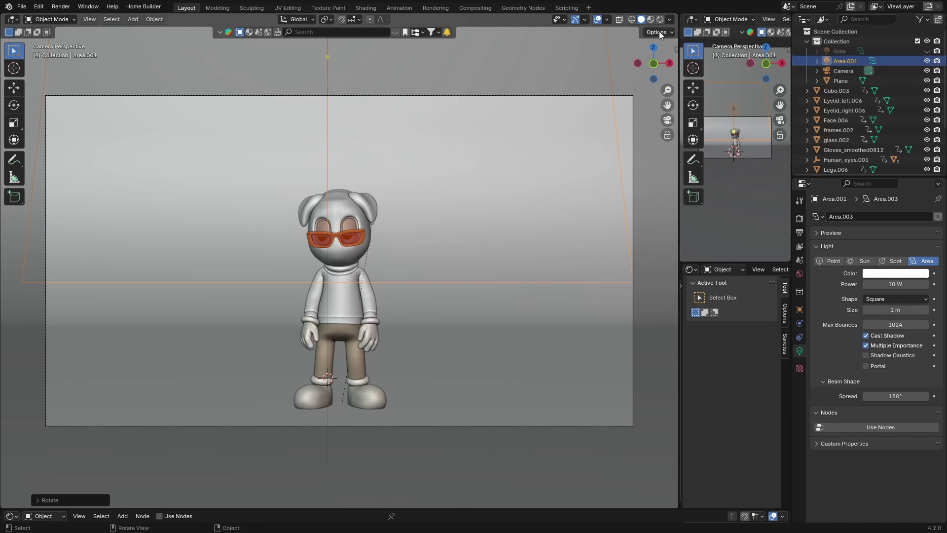
{"action": "key", "text": "z"}
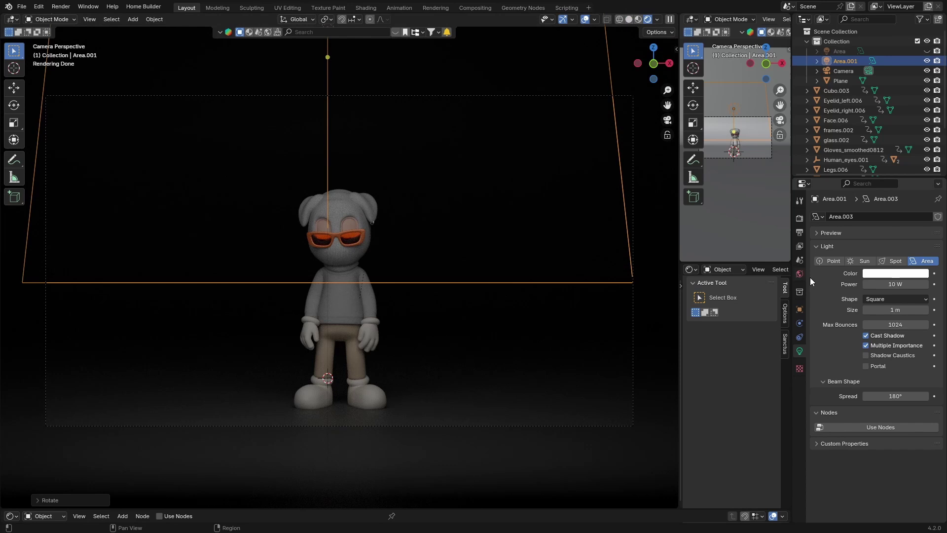
{"action": "left_click", "coordinate": [885, 284]}
{"action": "key", "text": "BackSpace"}
{"action": "type", "text": "50"}
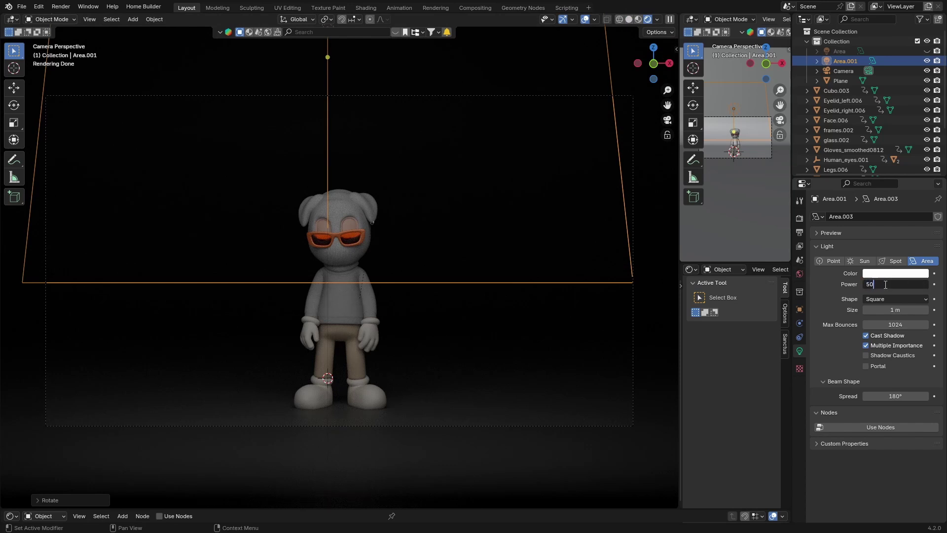
{"action": "key", "text": "Return"}
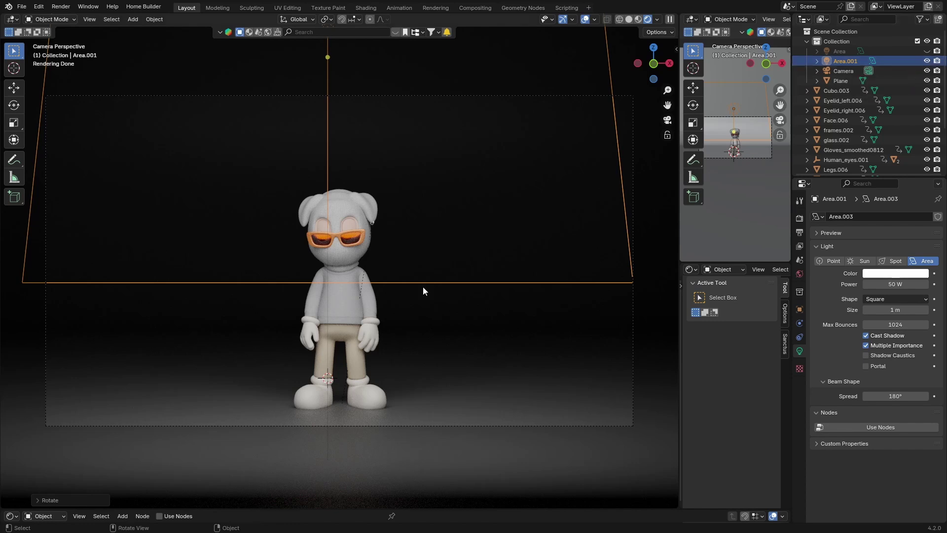
Hide the second area light, show the first one again, and try a power of 80 W for it.
{"action": "left_click", "coordinate": [927, 61]}
{"action": "left_click", "coordinate": [927, 51]}
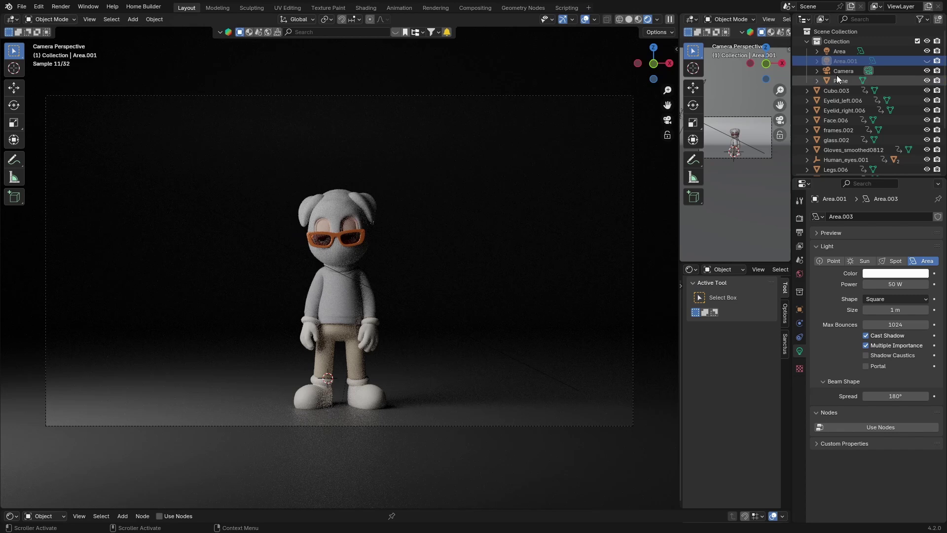
{"action": "left_click", "coordinate": [839, 51]}
{"action": "left_click", "coordinate": [893, 284]}
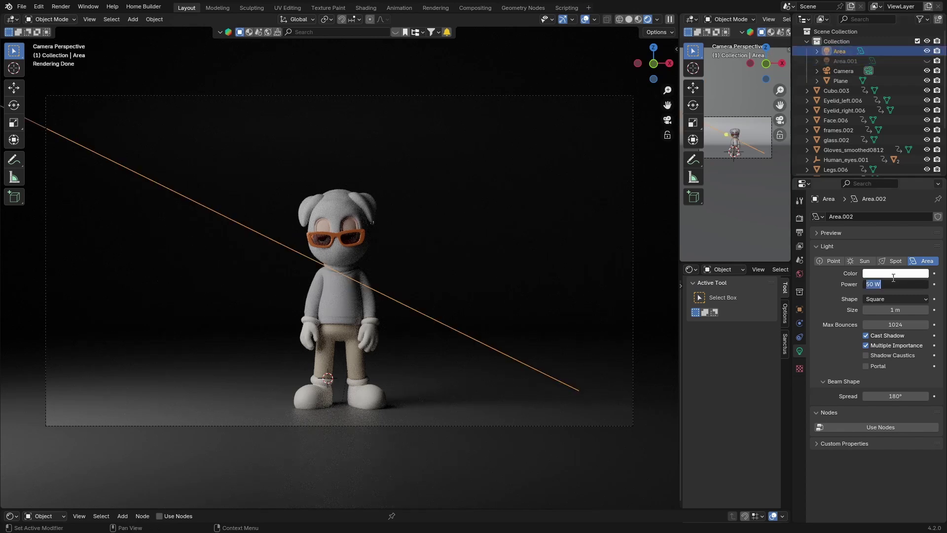
{"action": "type", "text": "80"}
{"action": "key", "text": "Return"}
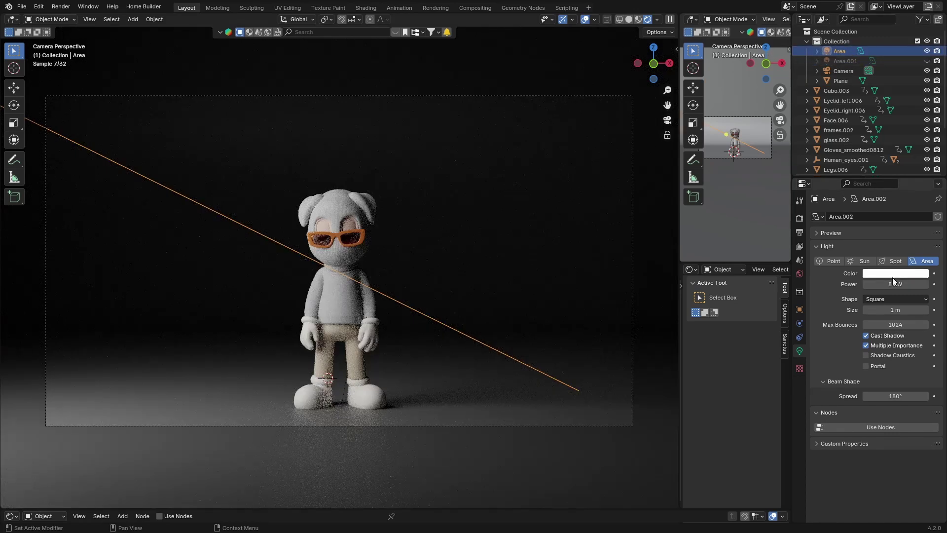
Set the first area light's power to 100 W.
{"action": "left_click", "coordinate": [882, 274]}
{"action": "left_click_drag", "start_coordinate": [887, 284], "coordinate": [887, 284]}
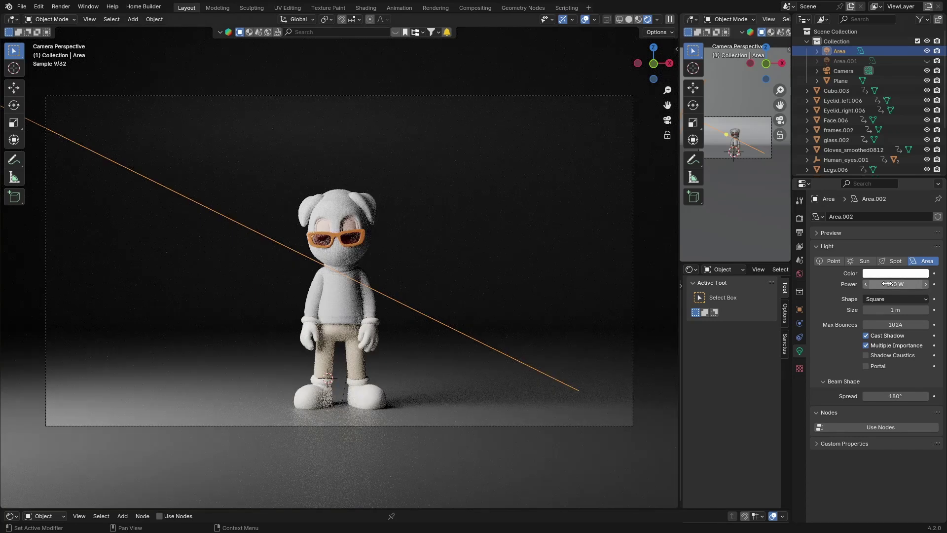
{"action": "left_click", "coordinate": [886, 284]}
{"action": "type", "text": "100"}
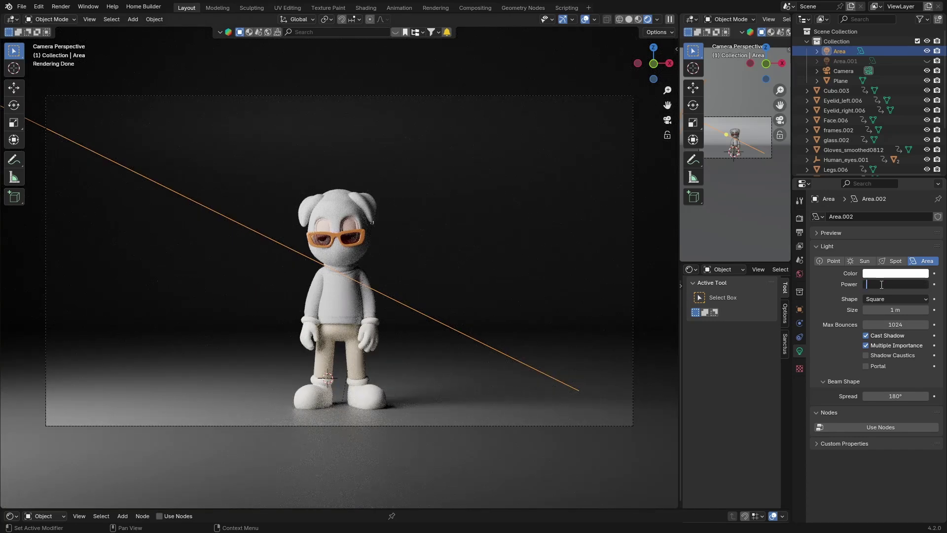
{"action": "key", "text": "Return"}
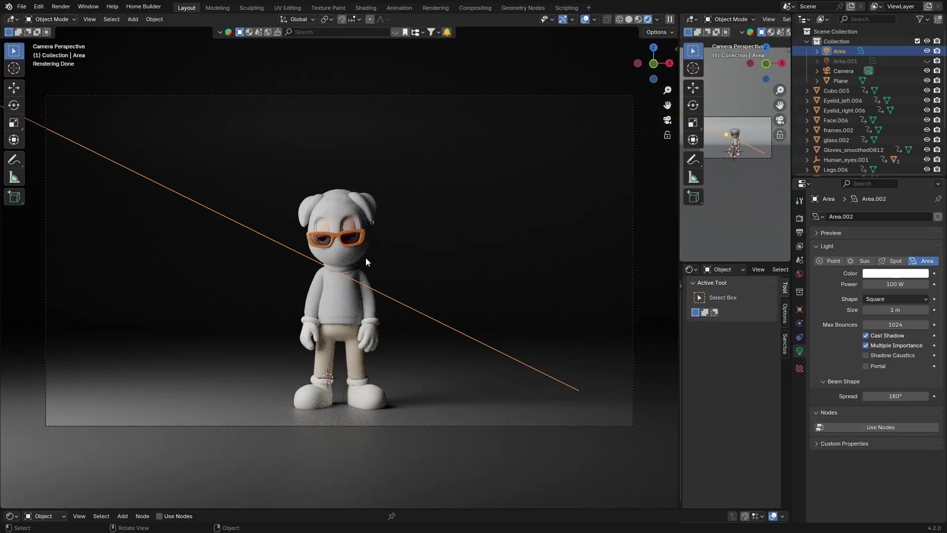
Compare how each of the two area lights illuminates the character by showing one at a time.
{"action": "left_click", "coordinate": [844, 61]}
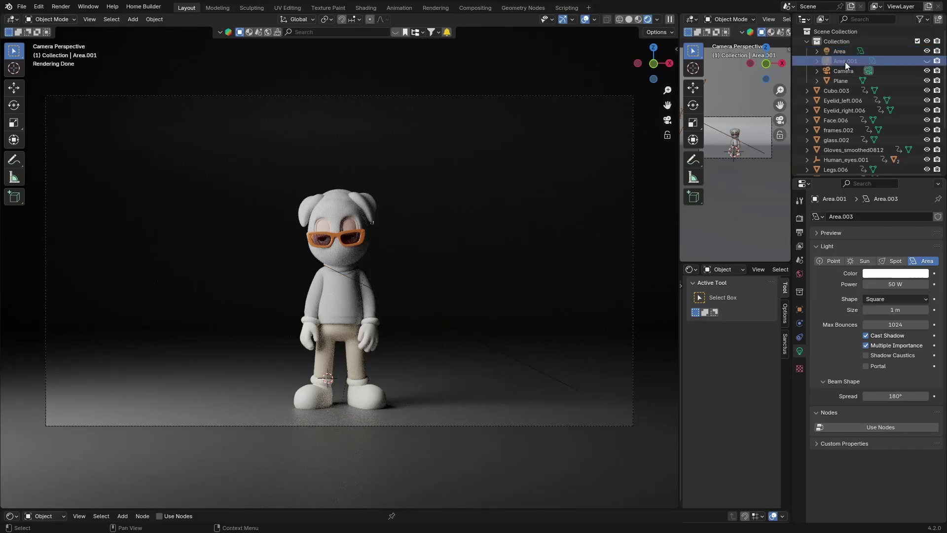
{"action": "left_click", "coordinate": [925, 51]}
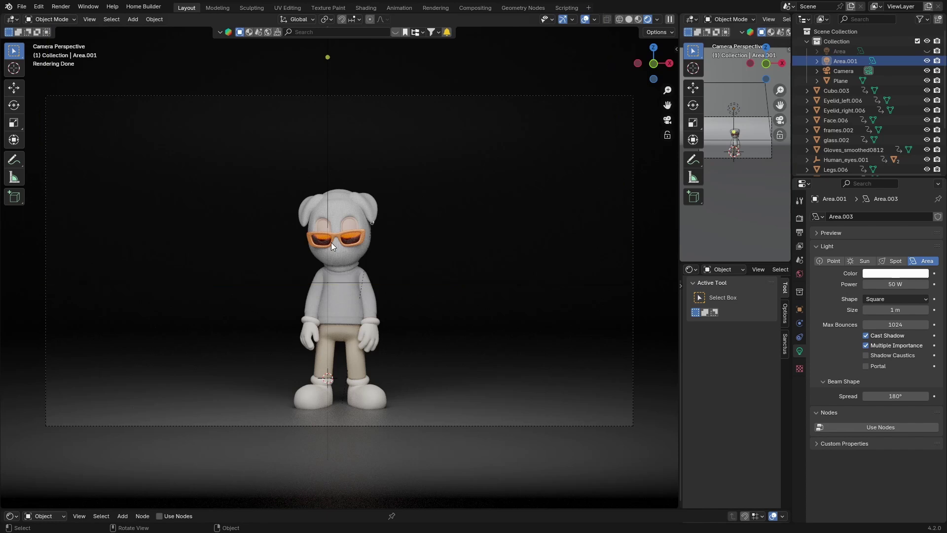
{"action": "left_click", "coordinate": [927, 60]}
{"action": "left_click", "coordinate": [928, 51]}
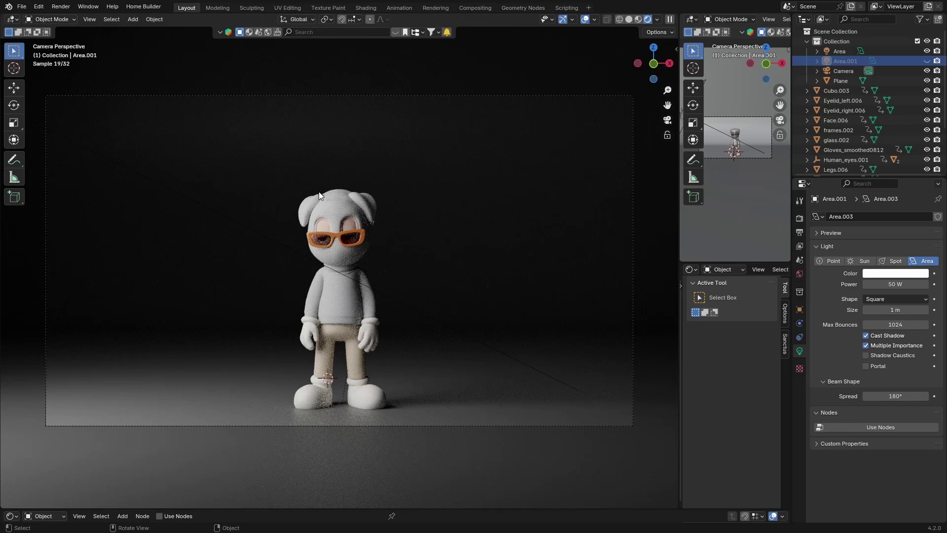
Try the Rectangle, Disk and Ellipse shapes for the first area light.
{"action": "left_click", "coordinate": [880, 50]}
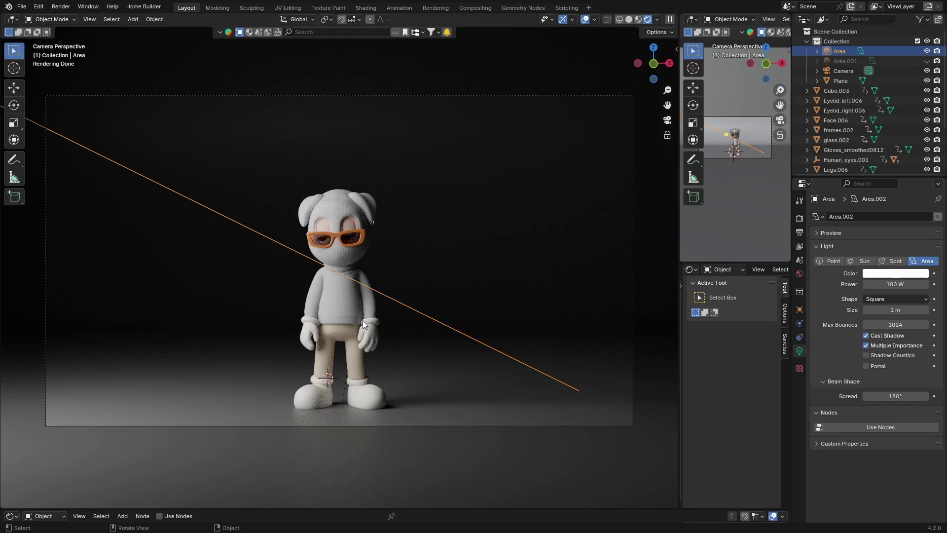
{"action": "left_click", "coordinate": [887, 298]}
{"action": "left_click", "coordinate": [880, 321]}
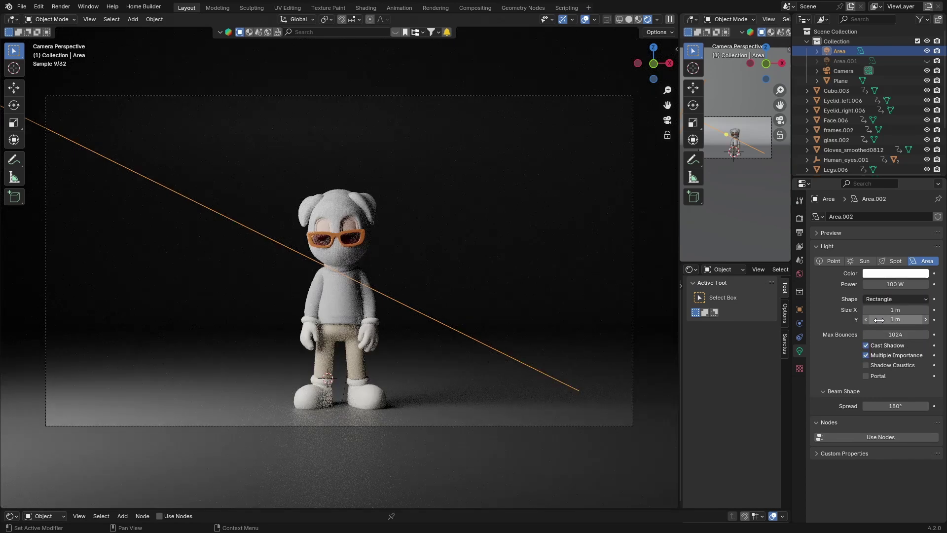
{"action": "left_click", "coordinate": [887, 301]}
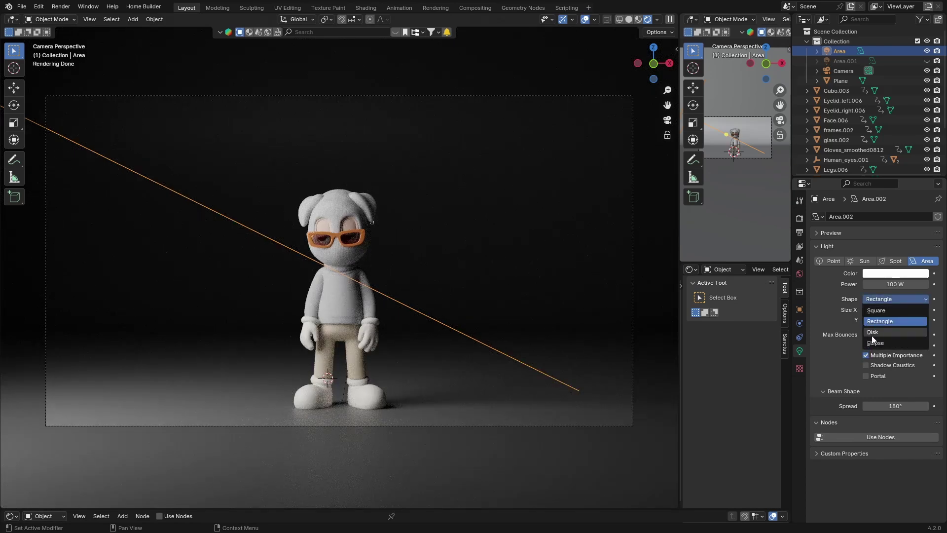
{"action": "left_click", "coordinate": [873, 336]}
{"action": "left_click", "coordinate": [889, 300]}
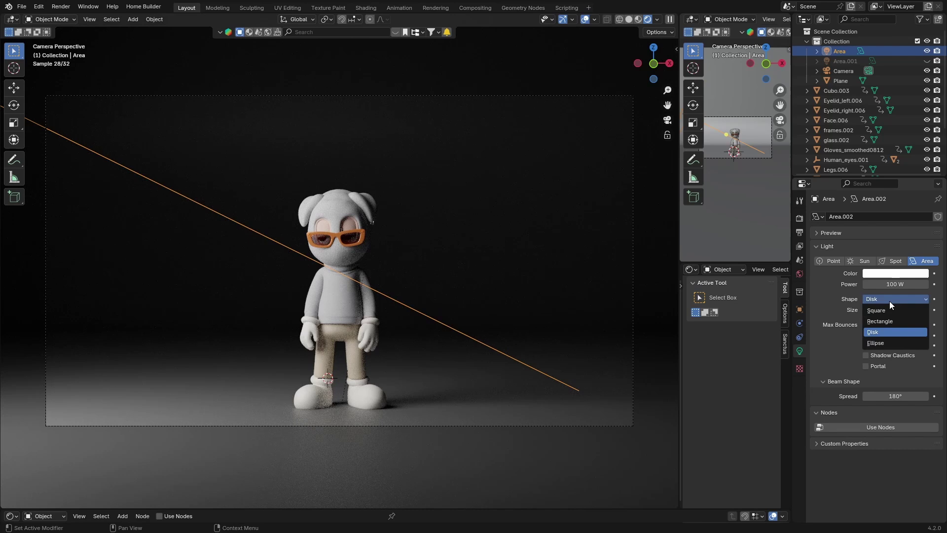
{"action": "left_click", "coordinate": [878, 340]}
Try widening the elliptical area light to a Size X of 2.69 m and inspect it from the side and camera views.
{"action": "scroll", "coordinate": [209, 222], "scroll_direction": "down", "scroll_amount": 7}
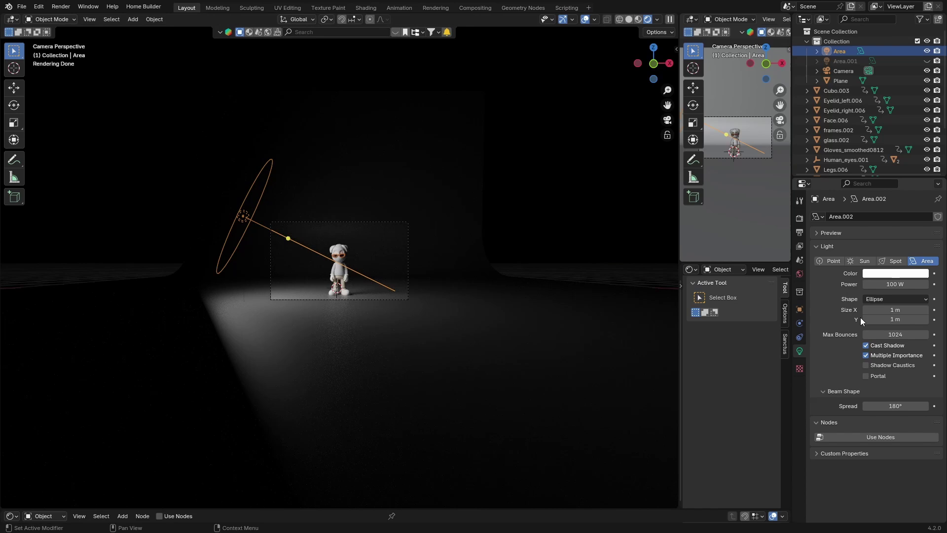
{"action": "left_click_drag", "start_coordinate": [883, 310], "coordinate": [927, 310]}
{"action": "key", "text": "KP_3"}
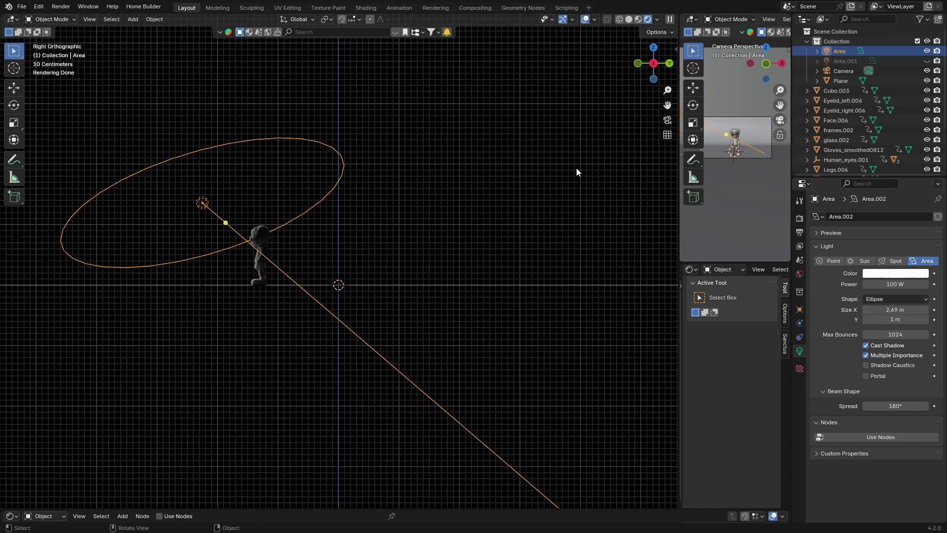
{"action": "key", "text": "KP_0"}
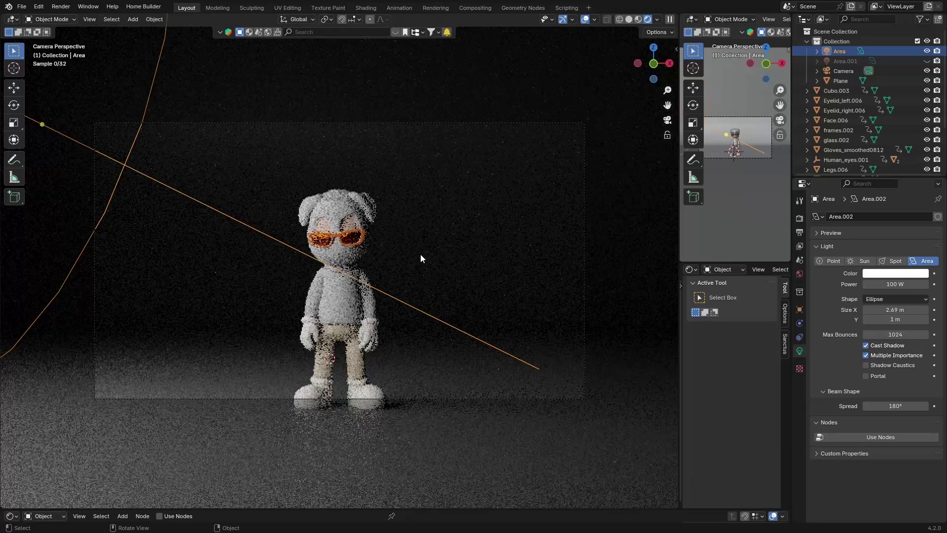
{"action": "scroll", "coordinate": [420, 253], "scroll_direction": "up", "scroll_amount": 2}
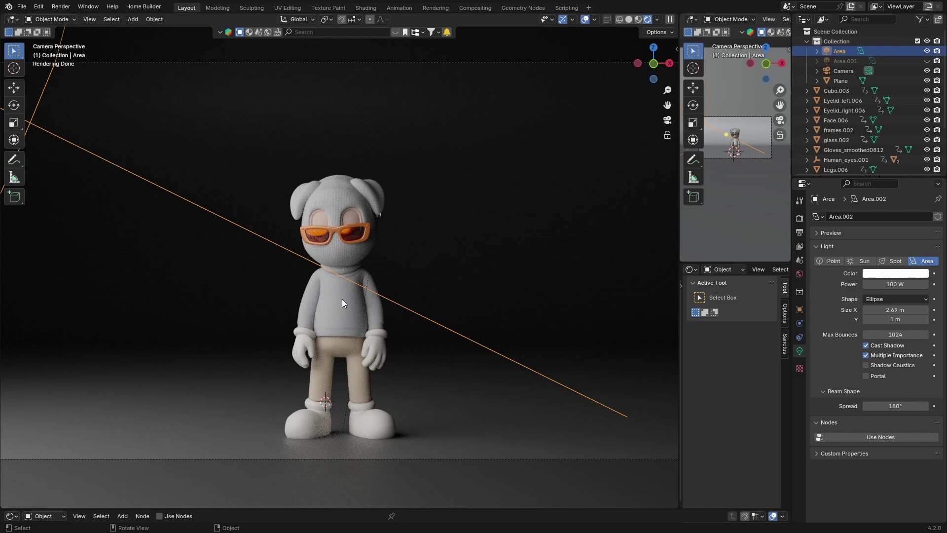
{"action": "scroll", "coordinate": [348, 282], "scroll_direction": "down", "scroll_amount": 5}
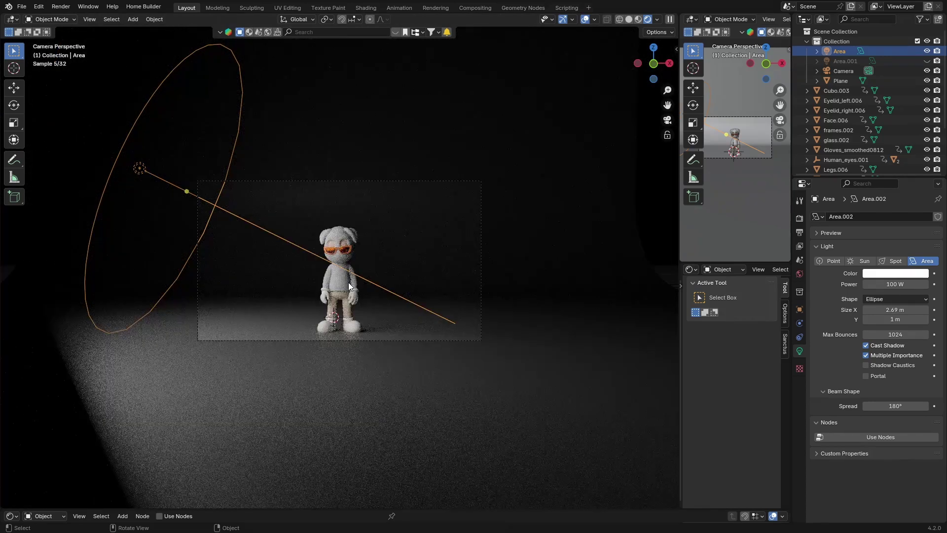
Return the first area light to the Square shape and reduce its size to 1.04 m, checking the softness of the lighting.
{"action": "left_click", "coordinate": [888, 299]}
{"action": "left_click", "coordinate": [886, 301]}
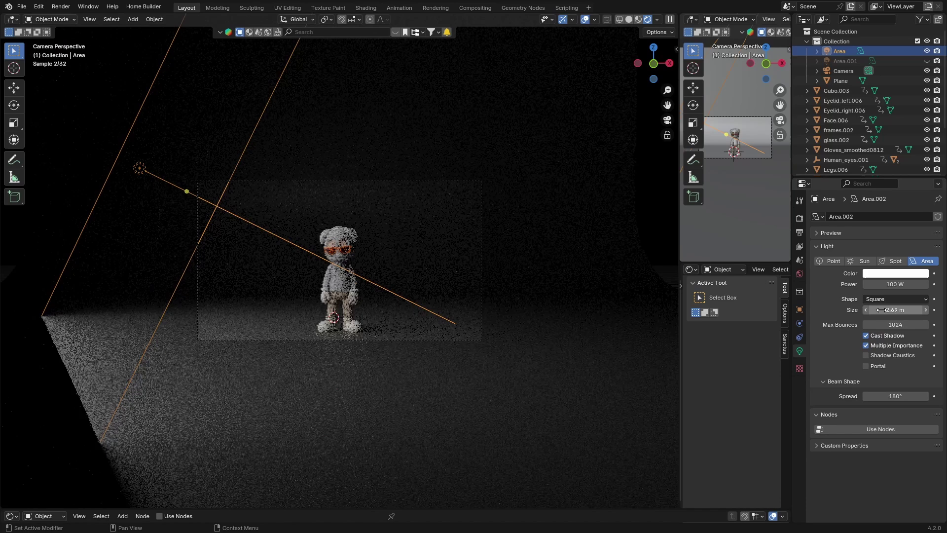
{"action": "scroll", "coordinate": [441, 298], "scroll_direction": "up", "scroll_amount": 5}
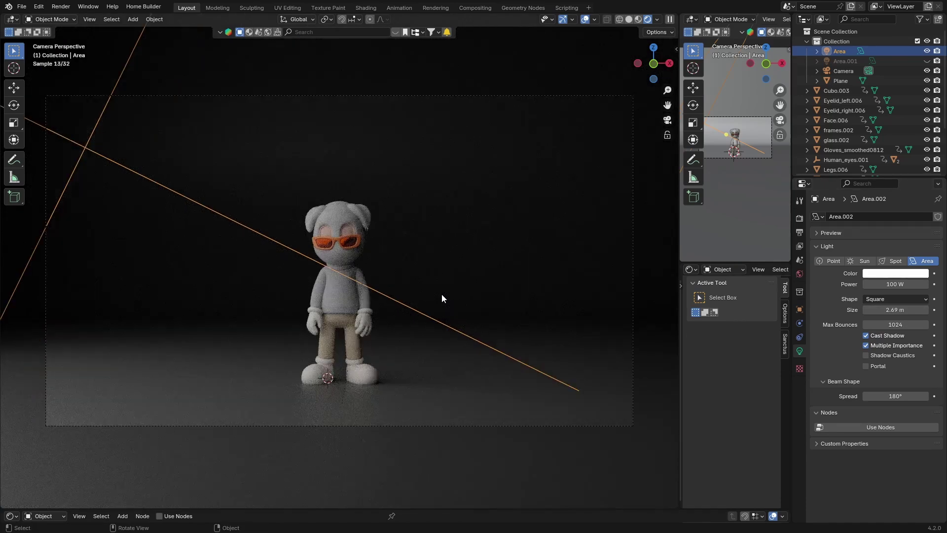
{"action": "scroll", "coordinate": [442, 294], "scroll_direction": "down", "scroll_amount": 5}
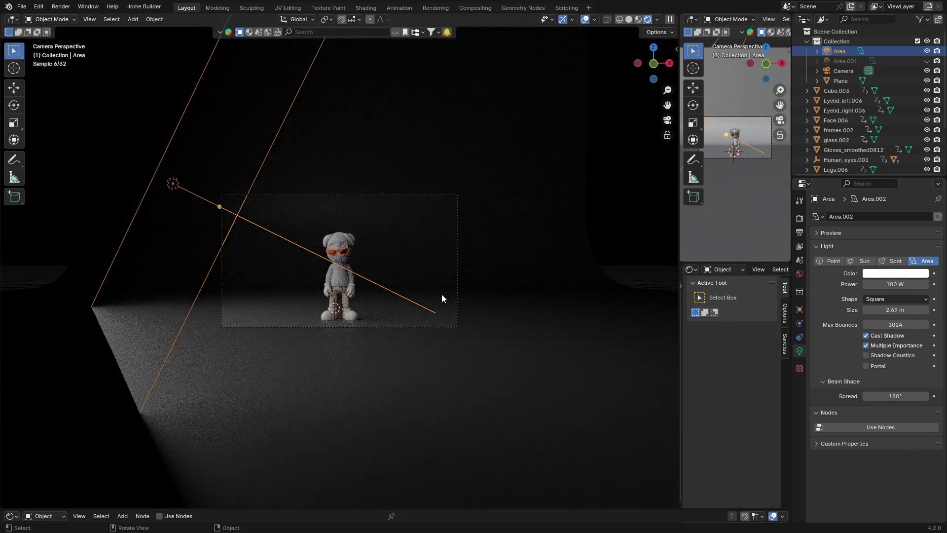
{"action": "left_click", "coordinate": [865, 310]}
{"action": "left_click_drag", "start_coordinate": [865, 309], "coordinate": [819, 309]}
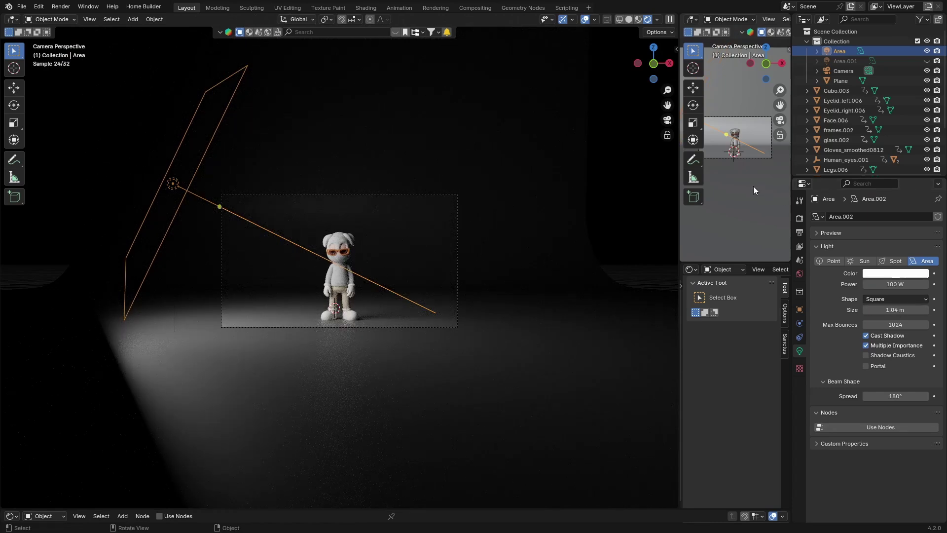
{"action": "scroll", "coordinate": [395, 294], "scroll_direction": "up", "scroll_amount": 7}
{"action": "scroll", "coordinate": [395, 294], "scroll_direction": "down", "scroll_amount": 6}
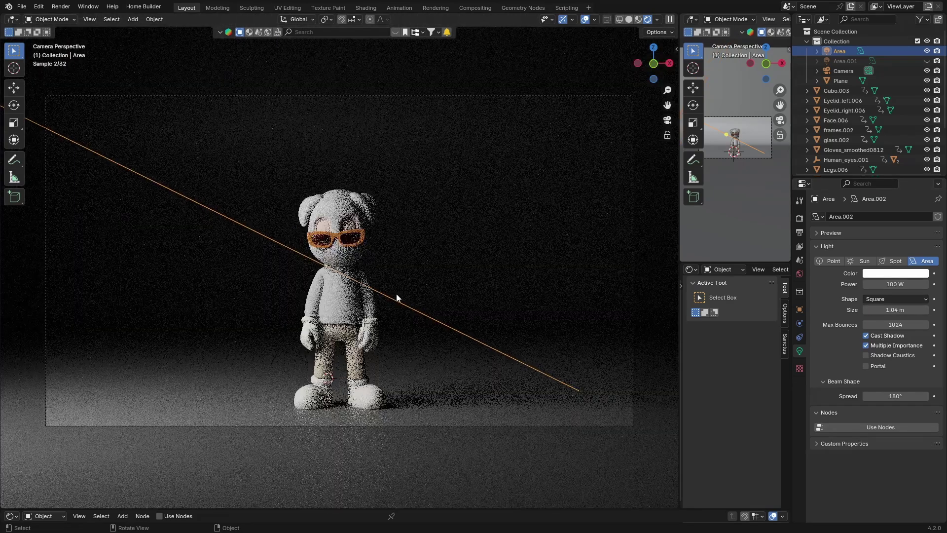
{"action": "scroll", "coordinate": [397, 297], "scroll_direction": "down", "scroll_amount": 1}
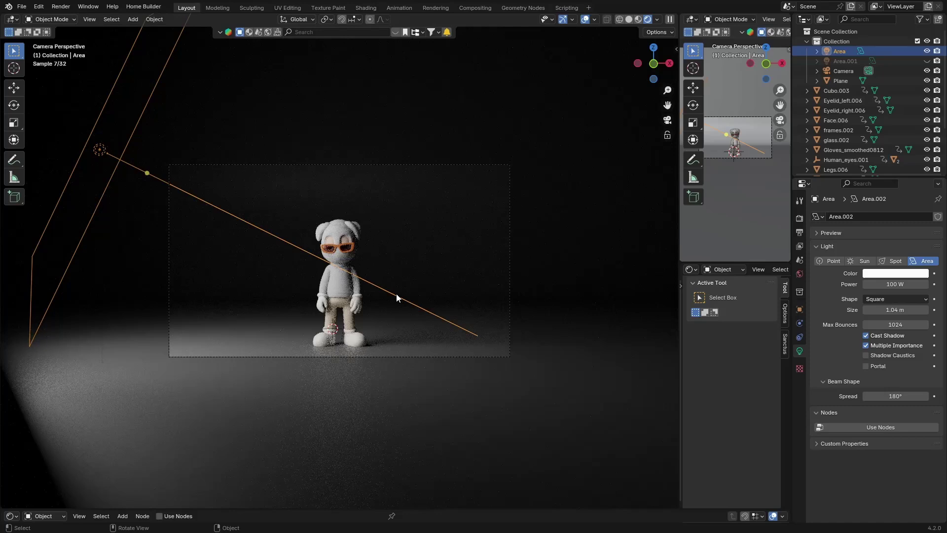
{"action": "scroll", "coordinate": [396, 297], "scroll_direction": "up", "scroll_amount": 1}
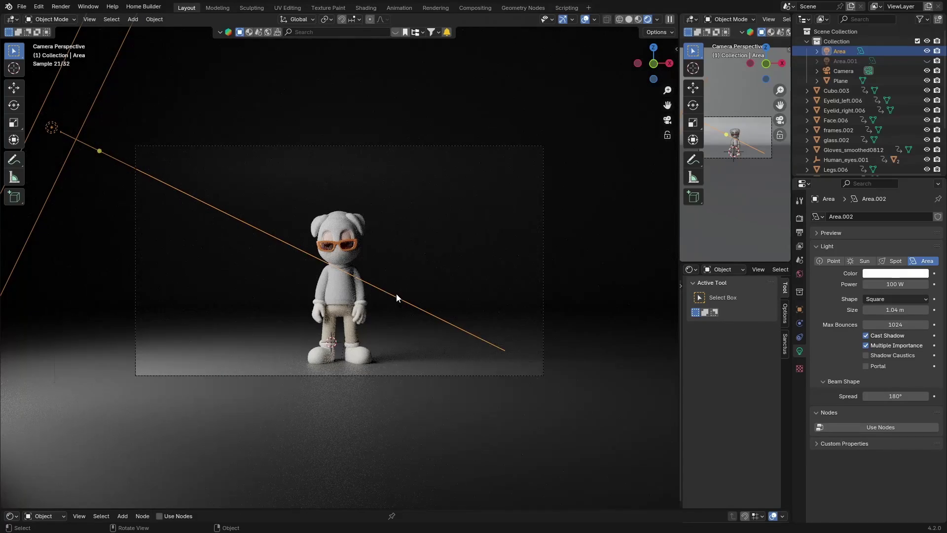